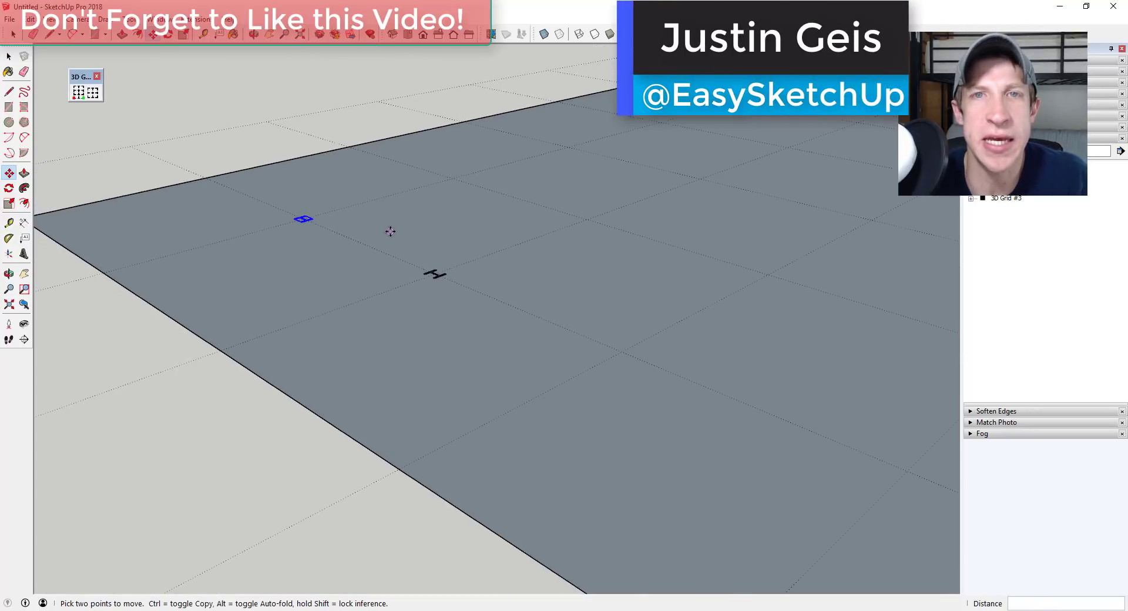
Copy the I-shaped column profile to the next grid intersection and array it ×9 along the slab's long side.
key("space")
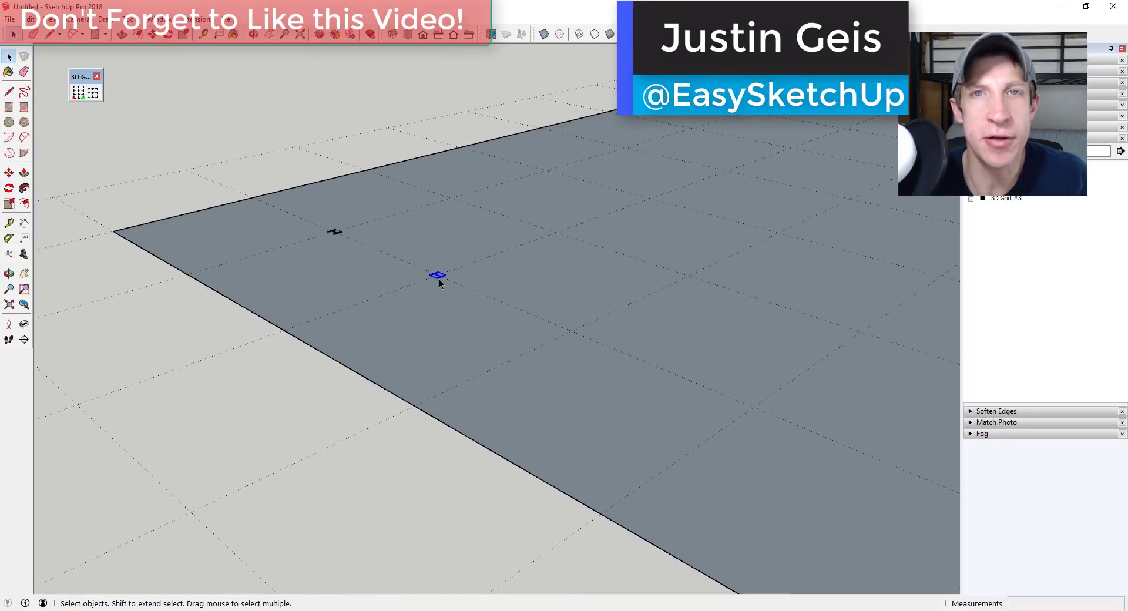
key("m")
left_click(554, 231)
key("ctrl")
left_click(689, 287)
scroll(498, 135, "down", 5)
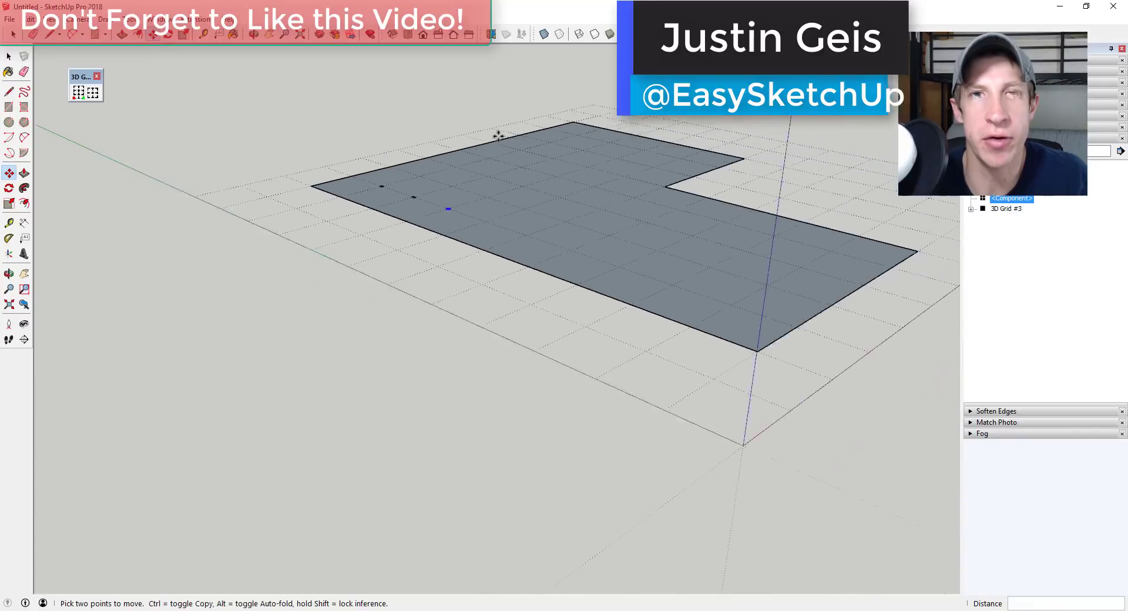
scroll(536, 157, "up", 3)
type("*9")
key("Return")
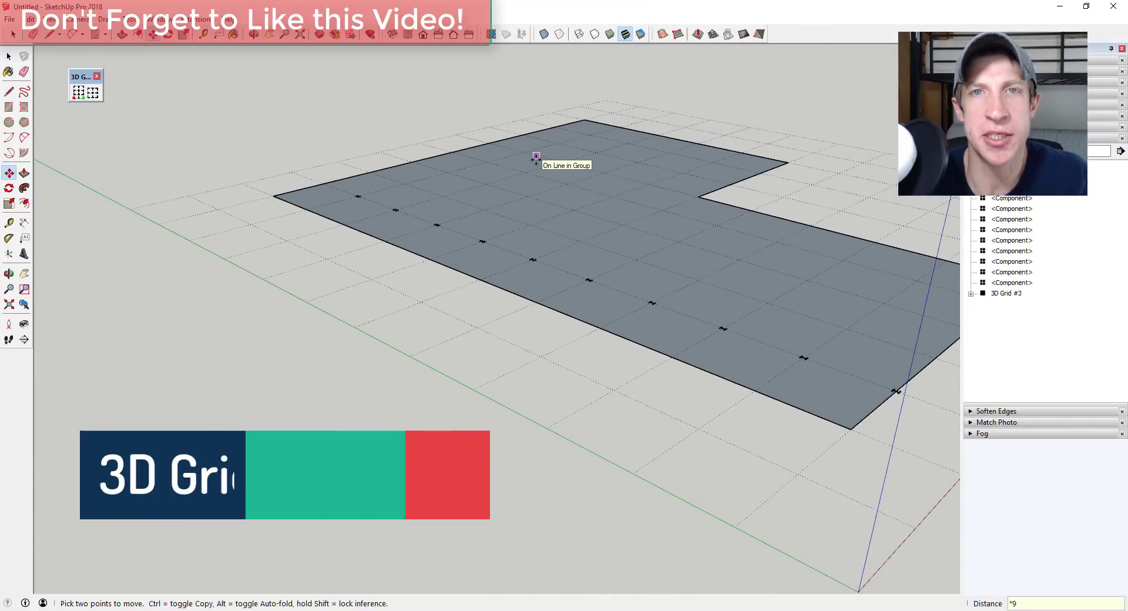
Erase the surplus column profiles beyond the slab's short edge.
scroll(512, 154, "down", 4)
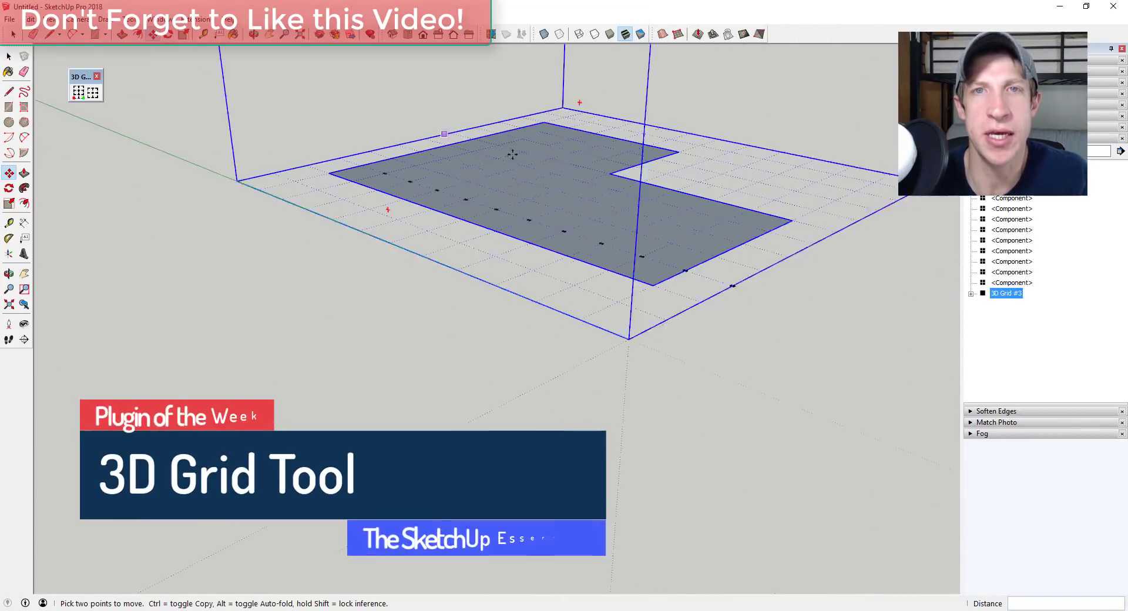
scroll(512, 154, "up", 5)
key("e")
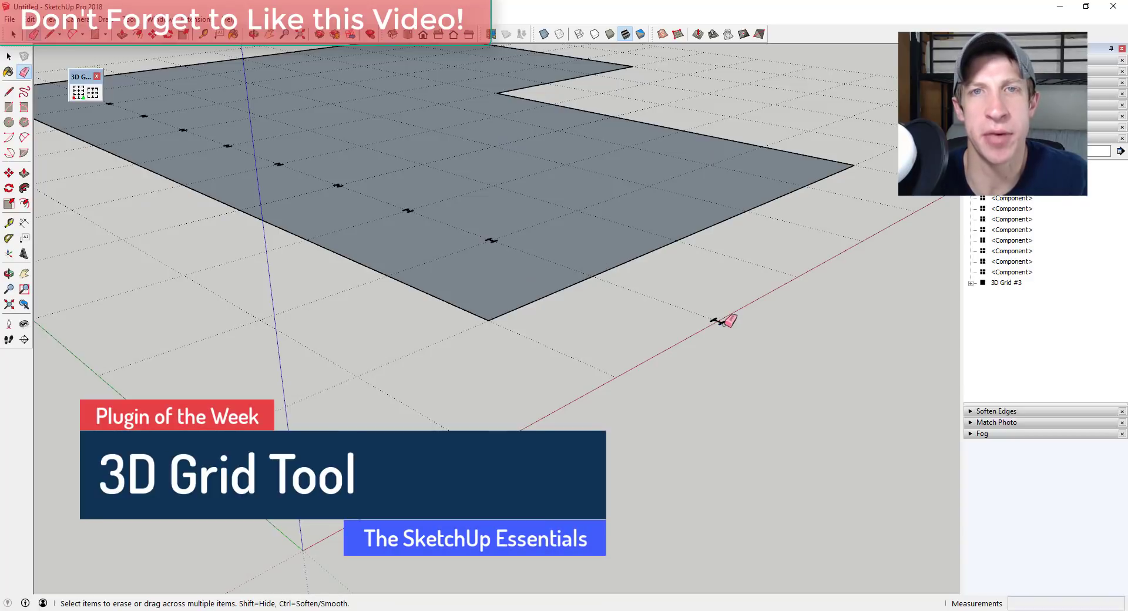
left_click(725, 323)
Copy the whole row of column profiles to the next parallel grid line and array it ×3 across the slab.
scroll(470, 232, "up", 2)
middle_click_drag(535, 249, 319, 232)
scroll(325, 219, "down", 3)
key("space")
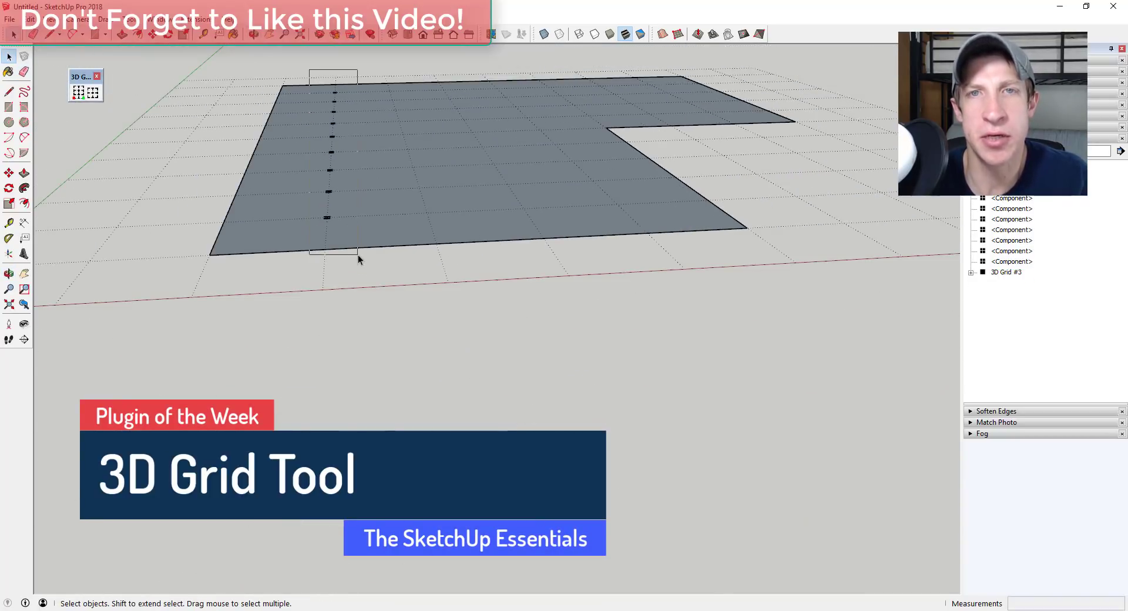
left_click_drag(358, 255, 352, 251)
key("m")
left_click(328, 244)
key("ctrl")
left_click(435, 244)
type("*")
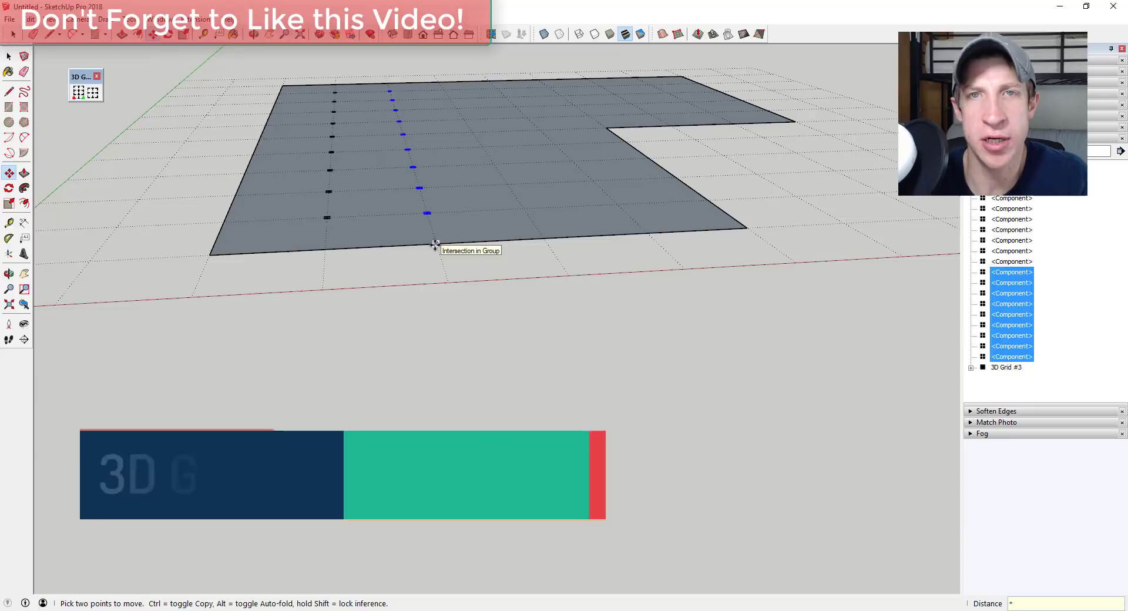
type("3")
key("Return")
Copy the four column profiles beside the slab's projecting wing 20' into the wing and array them ×3.
middle_click_drag(553, 96, 579, 241)
scroll(572, 240, "down", 4)
scroll(572, 88, "up", 4)
key("space")
left_click_drag(526, 82, 587, 226)
key("m")
left_click(635, 245)
key("ctrl")
left_click(704, 247)
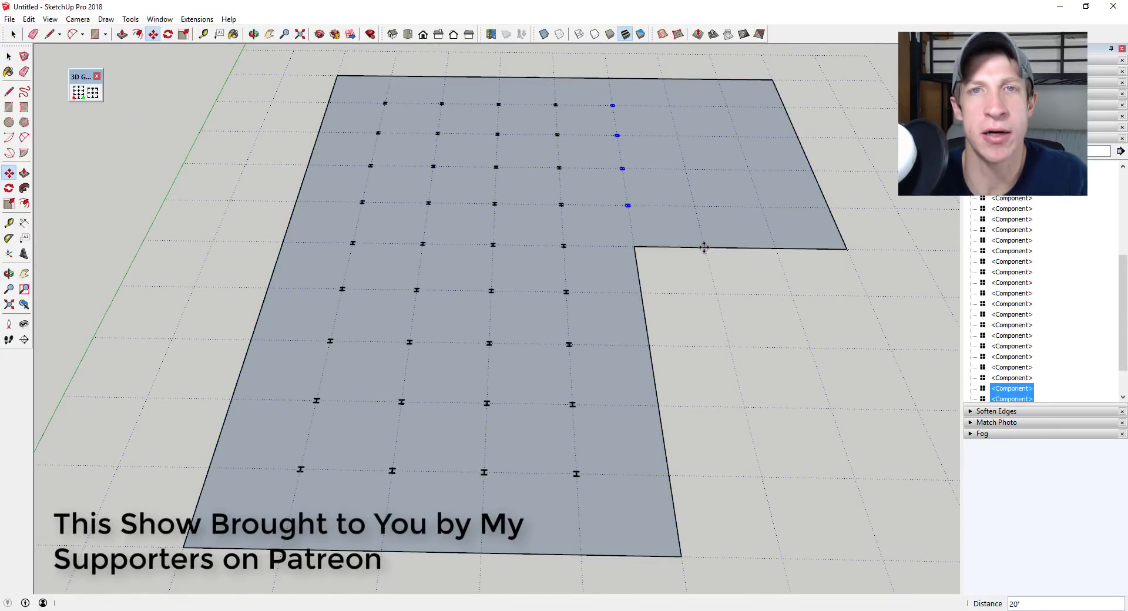
type("*3")
key("Return")
Select all column components in the model and combine them into one group.
middle_click_drag(584, 248, 737, 182)
key("space")
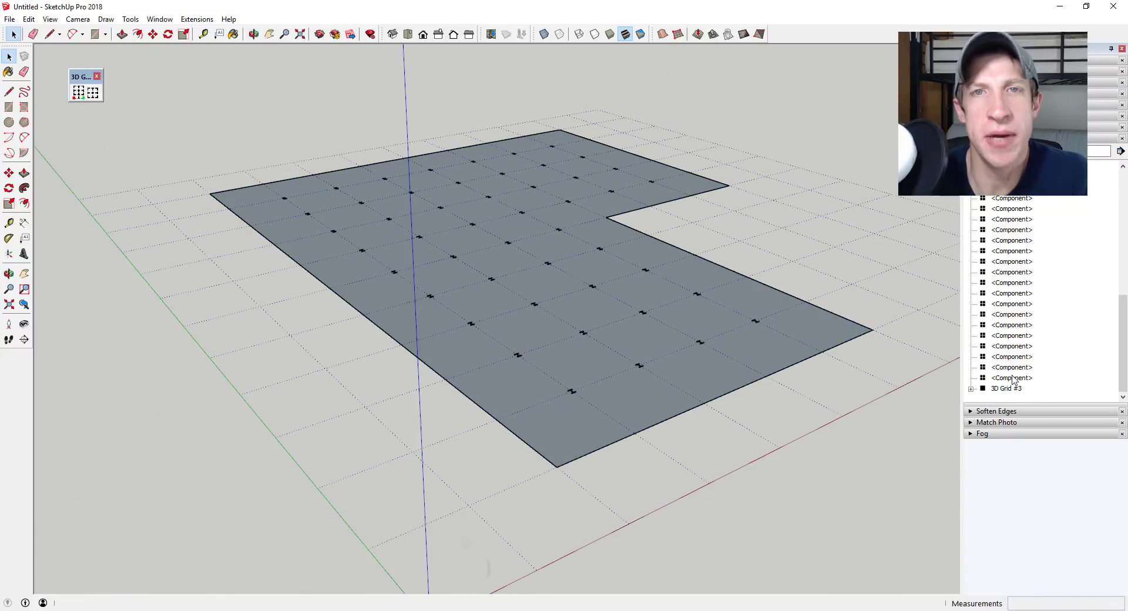
left_click(1012, 378)
scroll(1013, 379, "up", 7)
left_click(1003, 179, "shift")
right_click(1003, 179)
left_click(1045, 294)
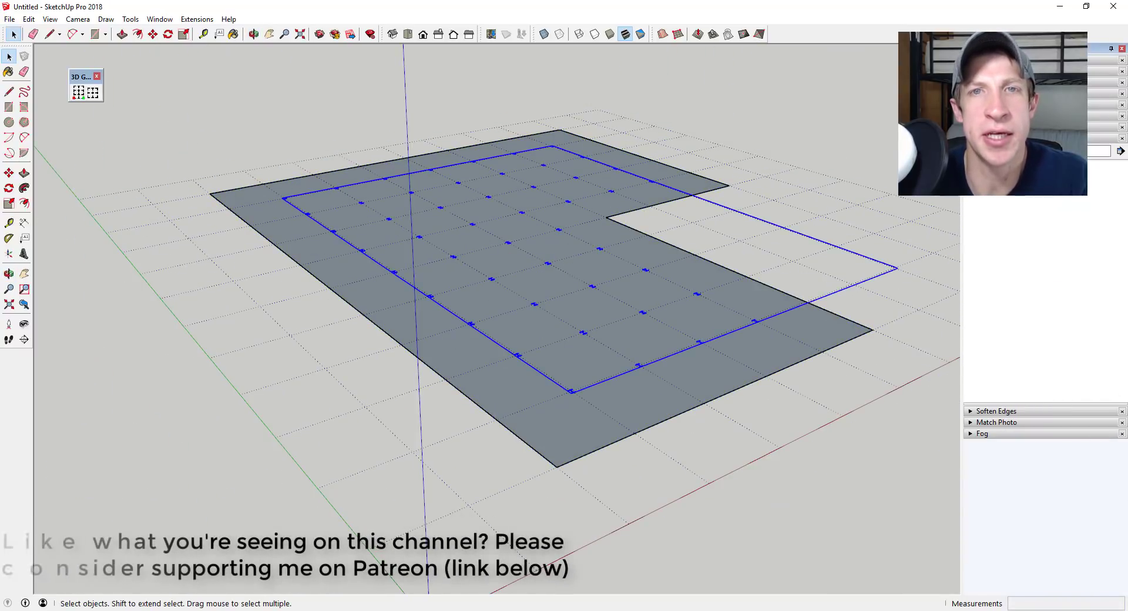
right_click(1009, 198)
left_click(1033, 229)
Open the corner column component for editing, Push/Pull its profile upward into a column and close the component.
middle_click_drag(711, 347, 608, 312)
double_click(590, 301)
scroll(590, 301, "up", 6)
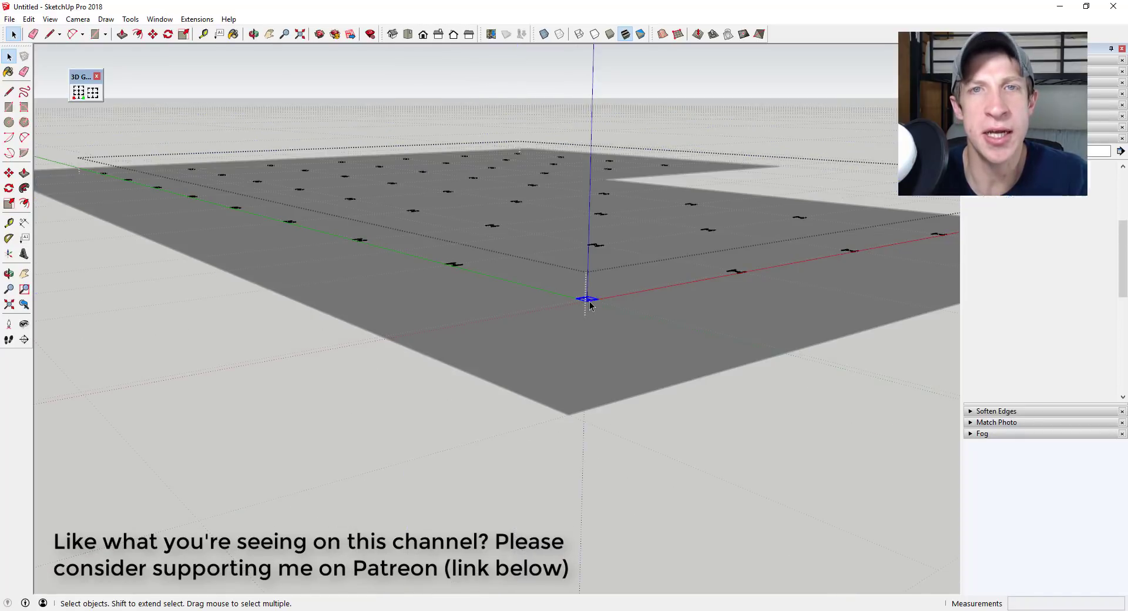
key("p")
left_click(589, 303)
scroll(588, 264, "down", 4)
middle_click_drag(588, 264, 697, 255)
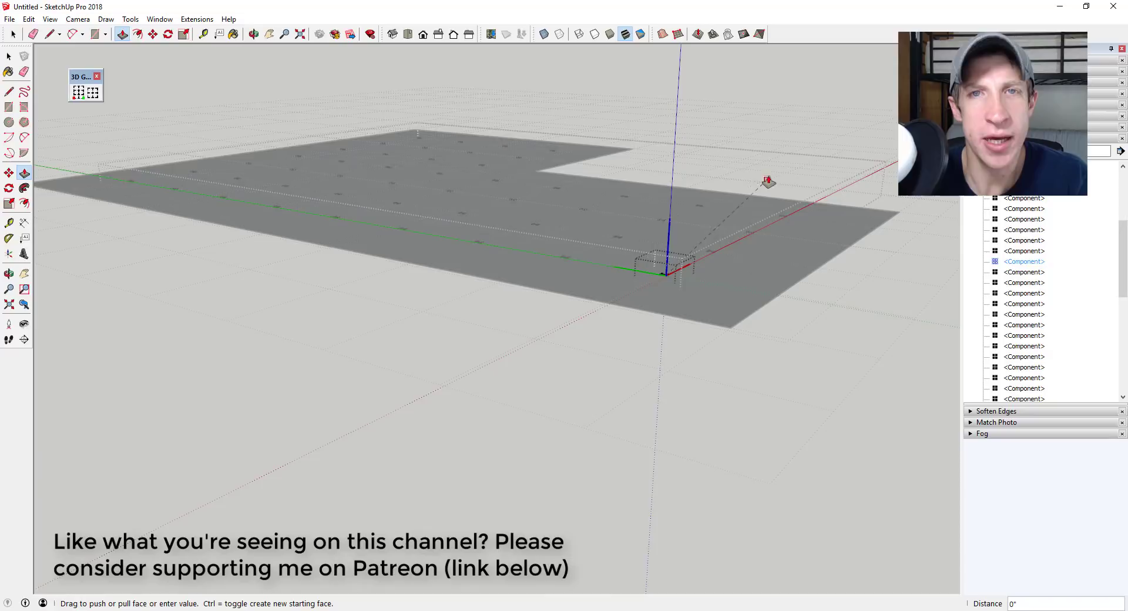
left_click(788, 168)
middle_click_drag(788, 168, 587, 265)
key("space")
left_click(629, 436)
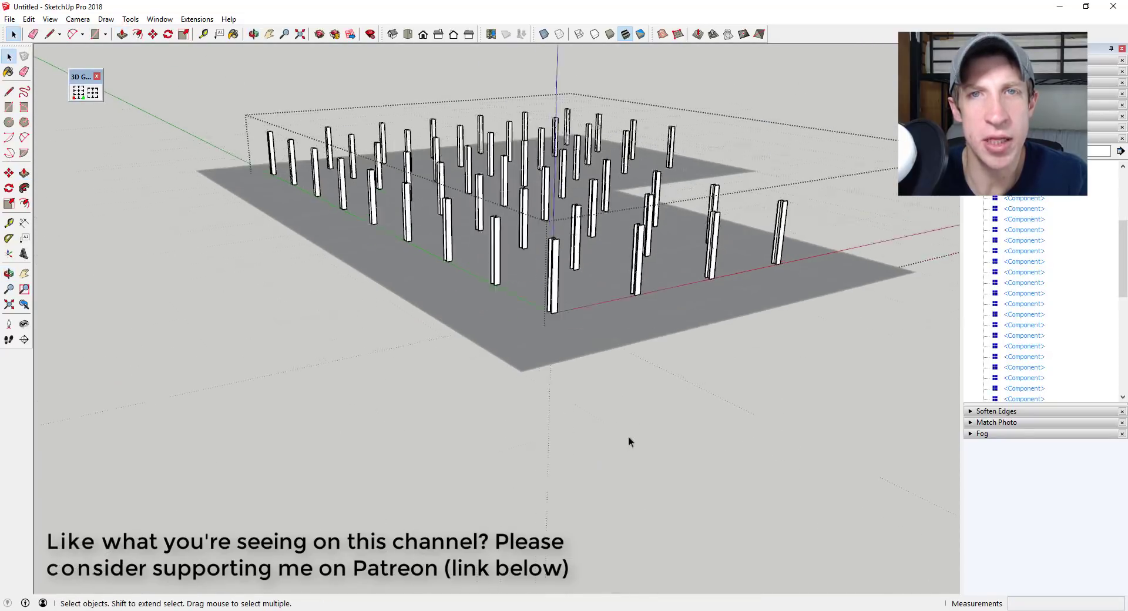
middle_click_drag(629, 442, 510, 380)
left_click(510, 380)
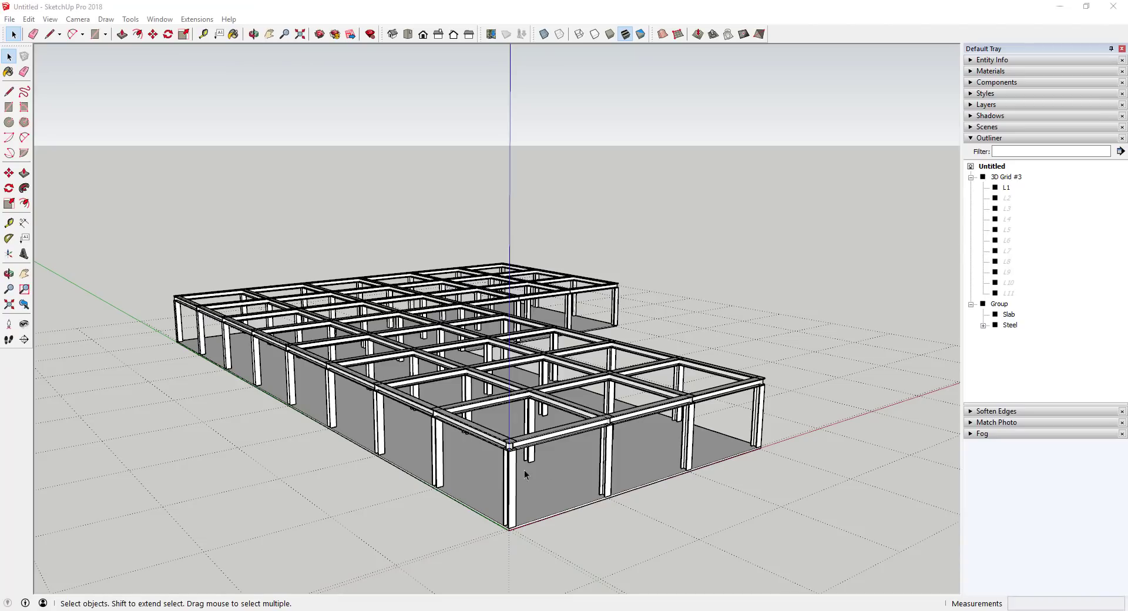
Unhide level L2 of 3D Grid #3.
middle_click_drag(524, 470, 536, 418)
right_click(1006, 198)
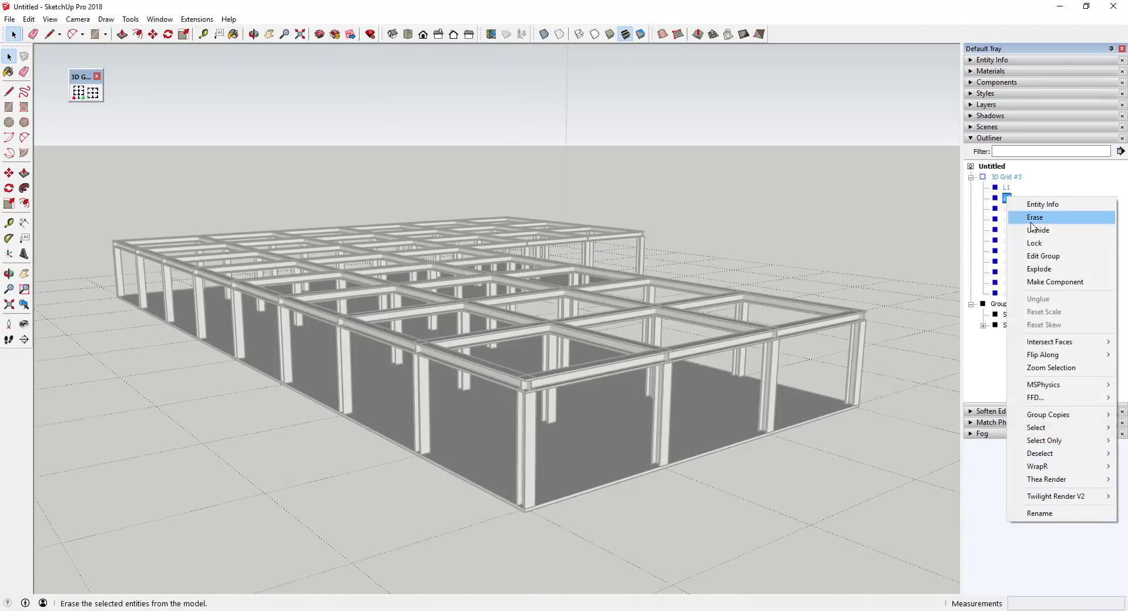
left_click(1031, 222)
scroll(565, 317, "up", 5)
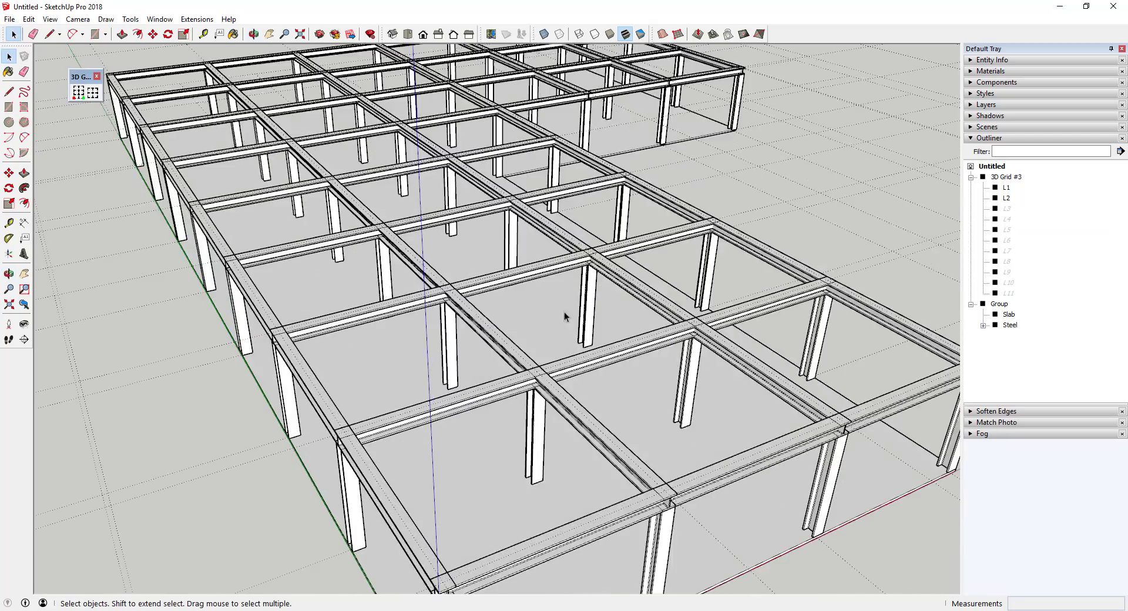
scroll(490, 450, "up", 3)
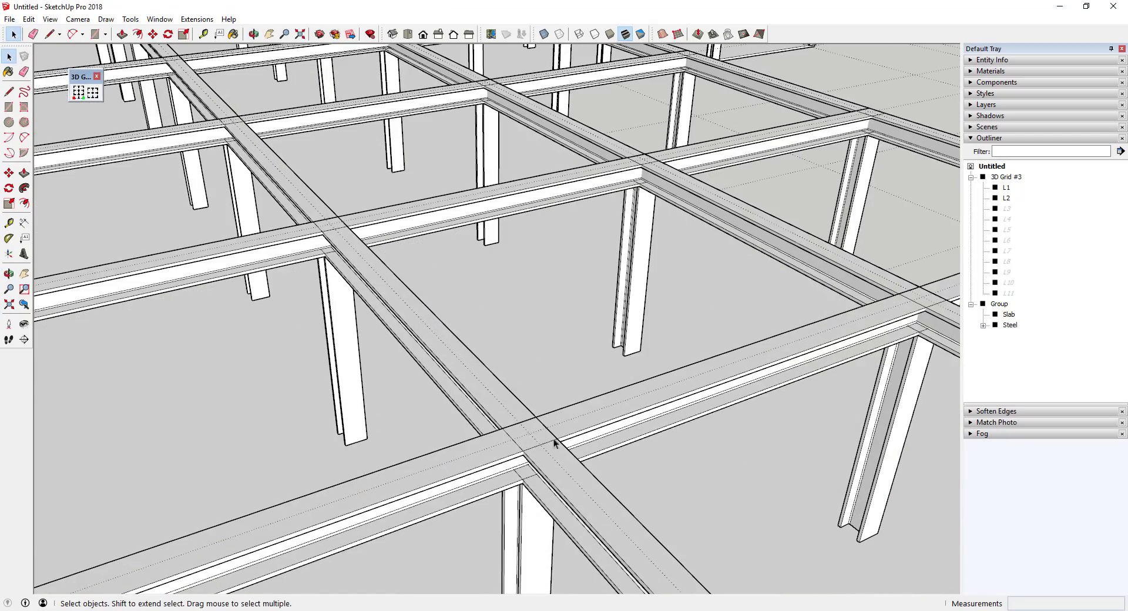
scroll(643, 381, "down", 8)
middle_click_drag(587, 272, 564, 253)
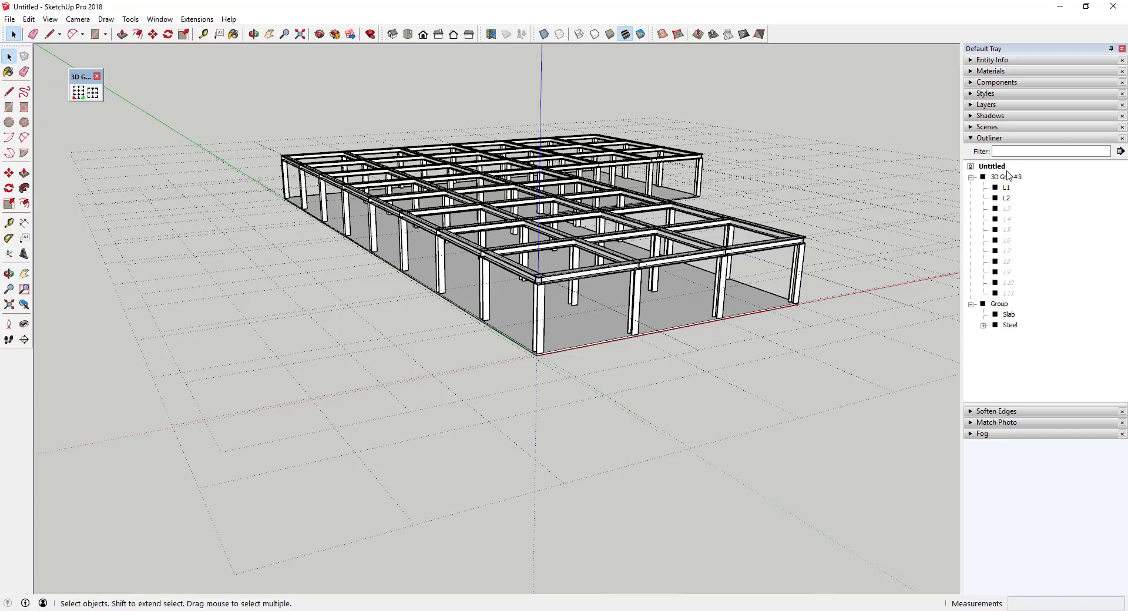
Unhide the remaining levels L3 through L11 of 3D Grid #3.
left_click(1006, 209)
right_click(1012, 297)
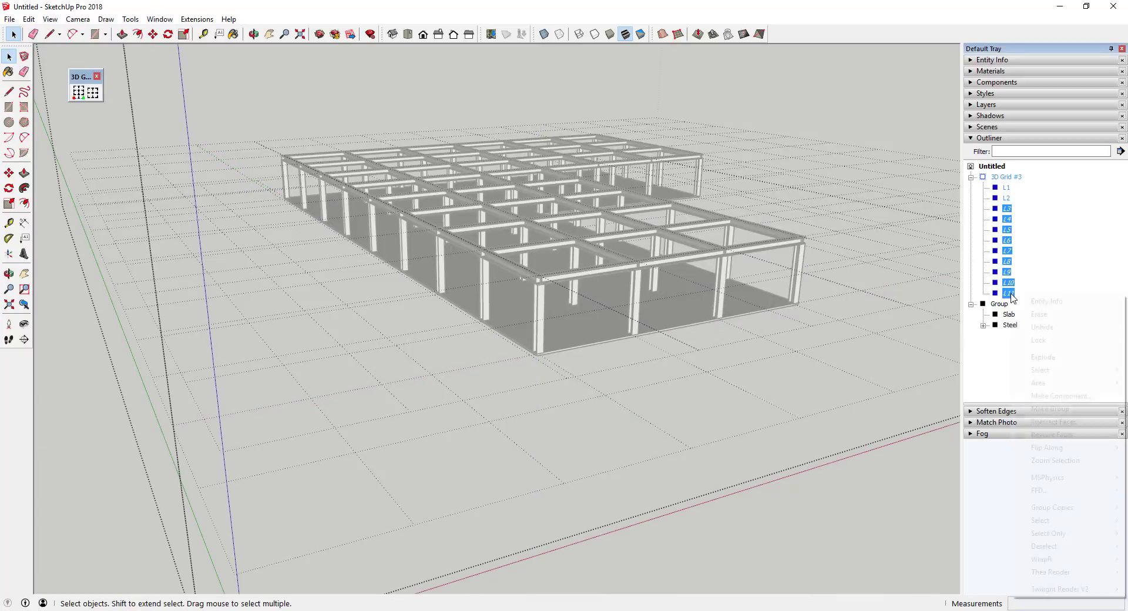
left_click(1045, 326)
scroll(633, 427, "down", 3)
scroll(611, 419, "down", 5)
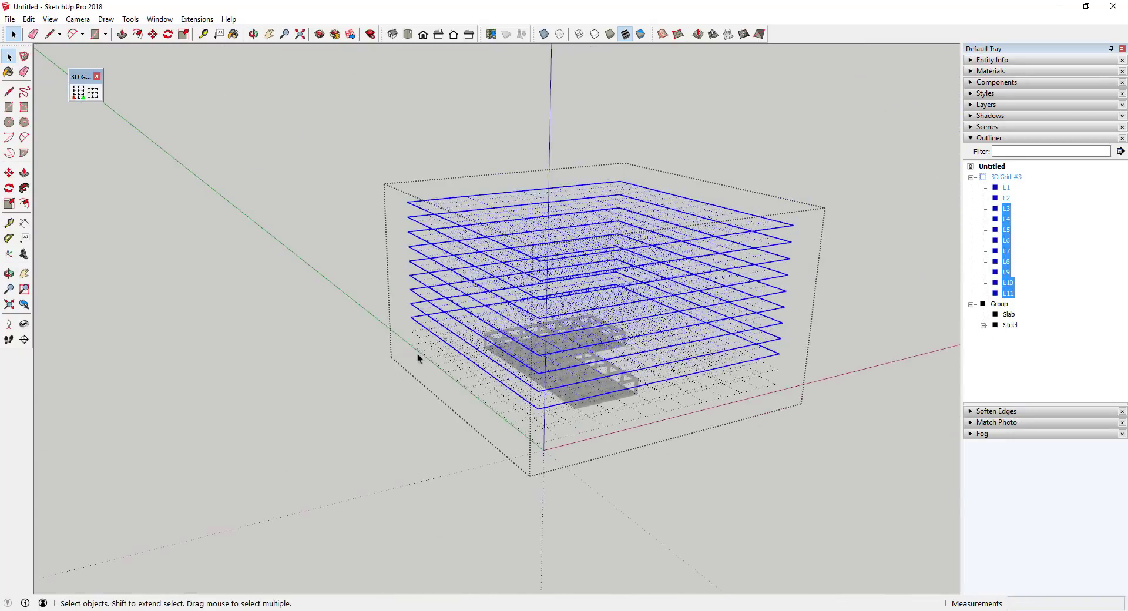
middle_click_drag(417, 356, 586, 250)
scroll(564, 305, "up", 4)
middle_click_drag(552, 299, 605, 305)
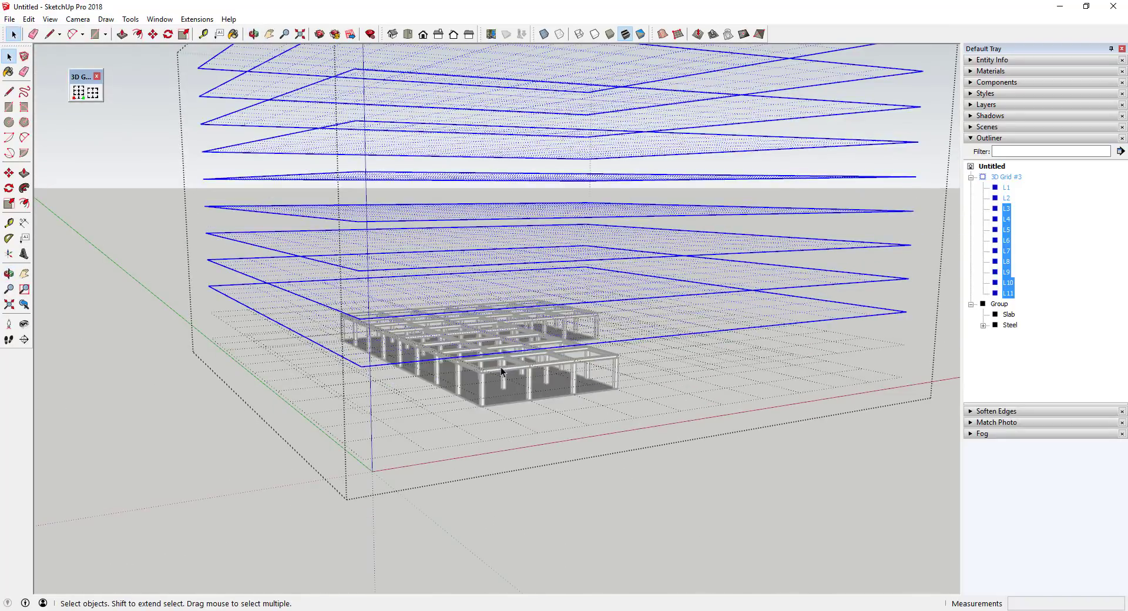
Copy the floor group with slab and steel 14' upward to the next grid level and array it ×9.
left_click(500, 368)
left_click(995, 304)
scroll(498, 411, "up", 4)
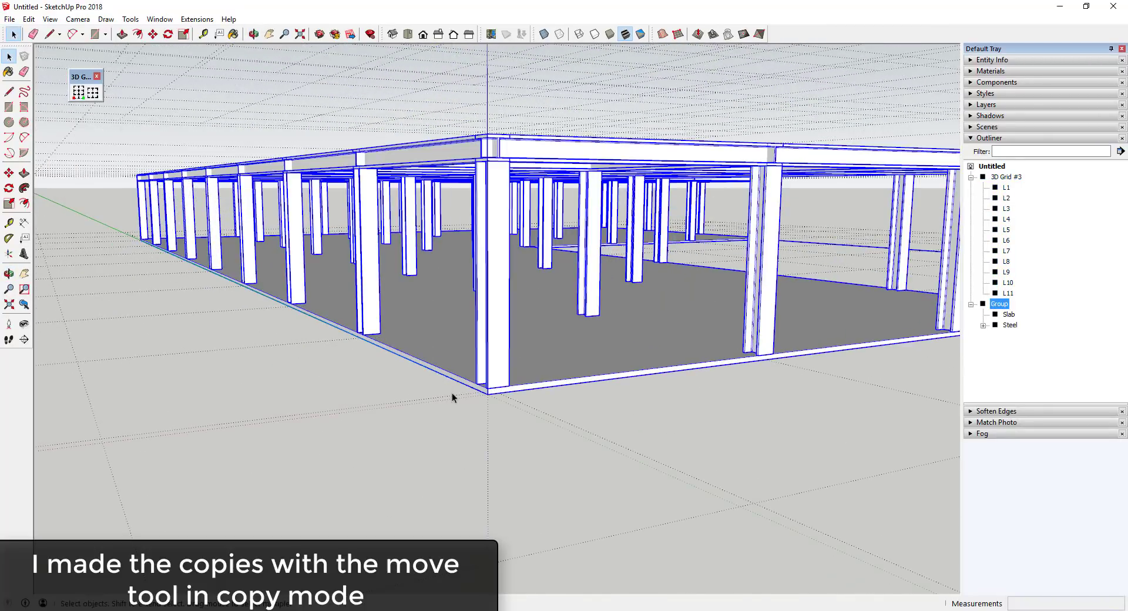
left_click(487, 394)
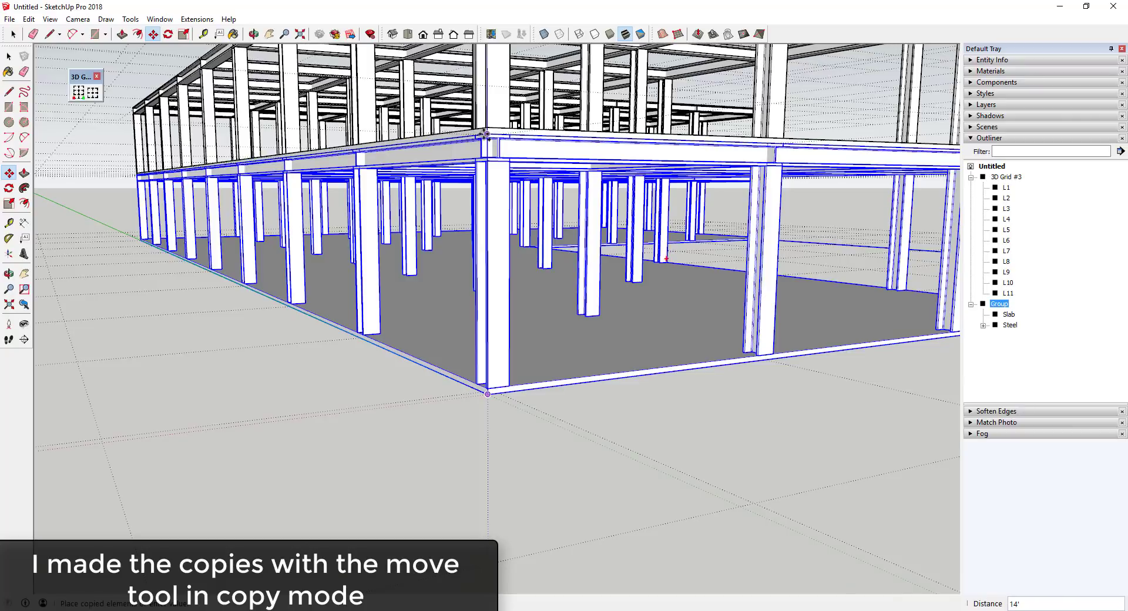
left_click(485, 137)
scroll(531, 464, "down", 6)
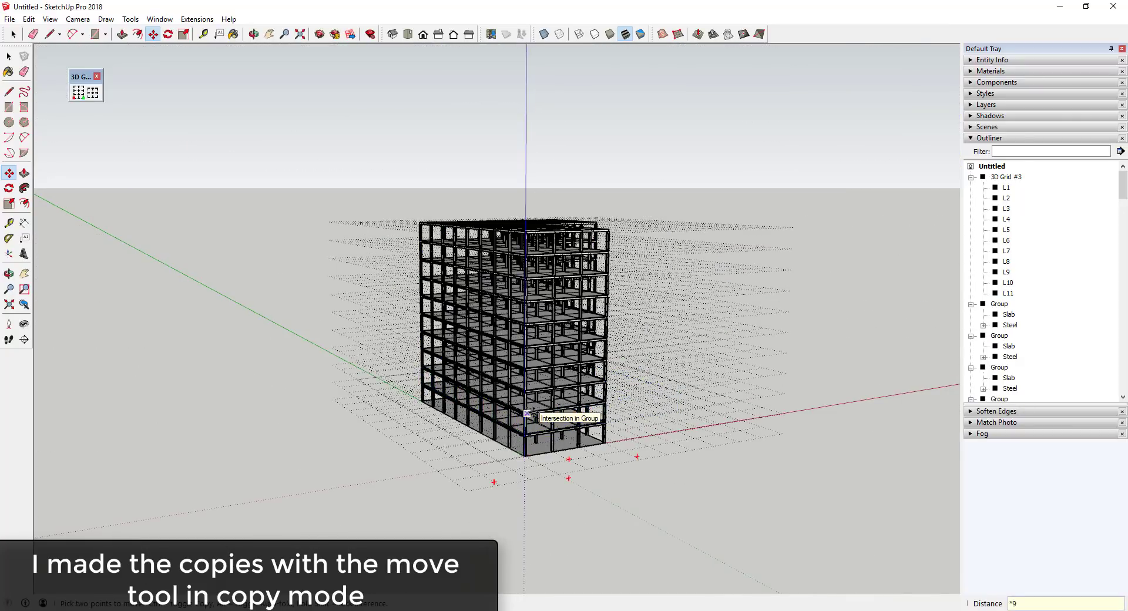
key("o")
left_click_drag(639, 251, 495, 240)
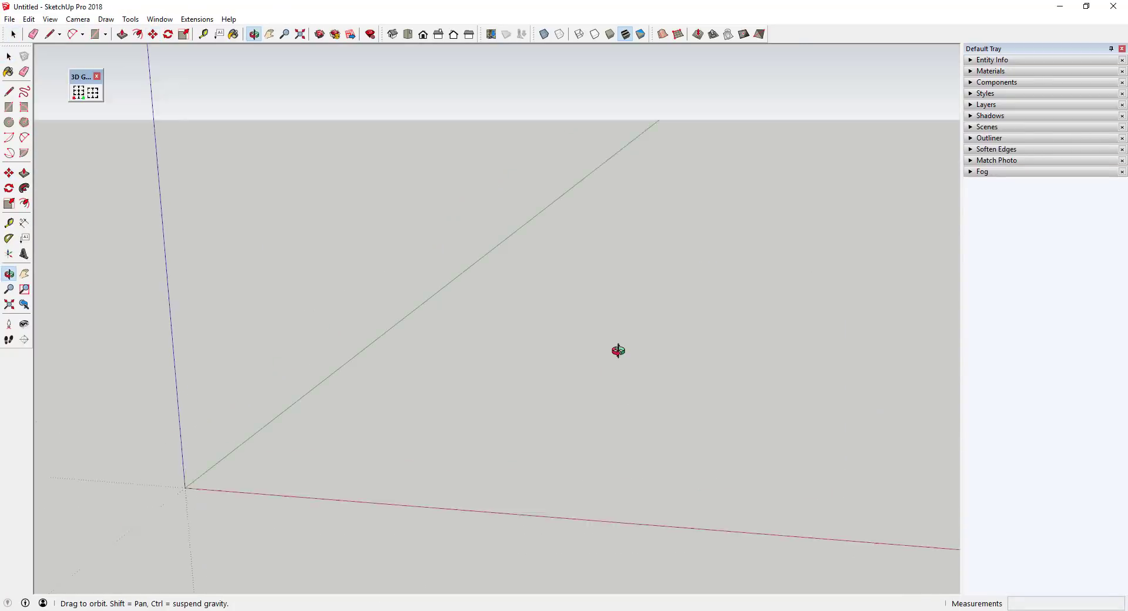
Start a planar 3D grid with line type Dots and Step X and Step Y of 10'.
middle_click_drag(618, 350, 619, 343)
left_click(79, 92)
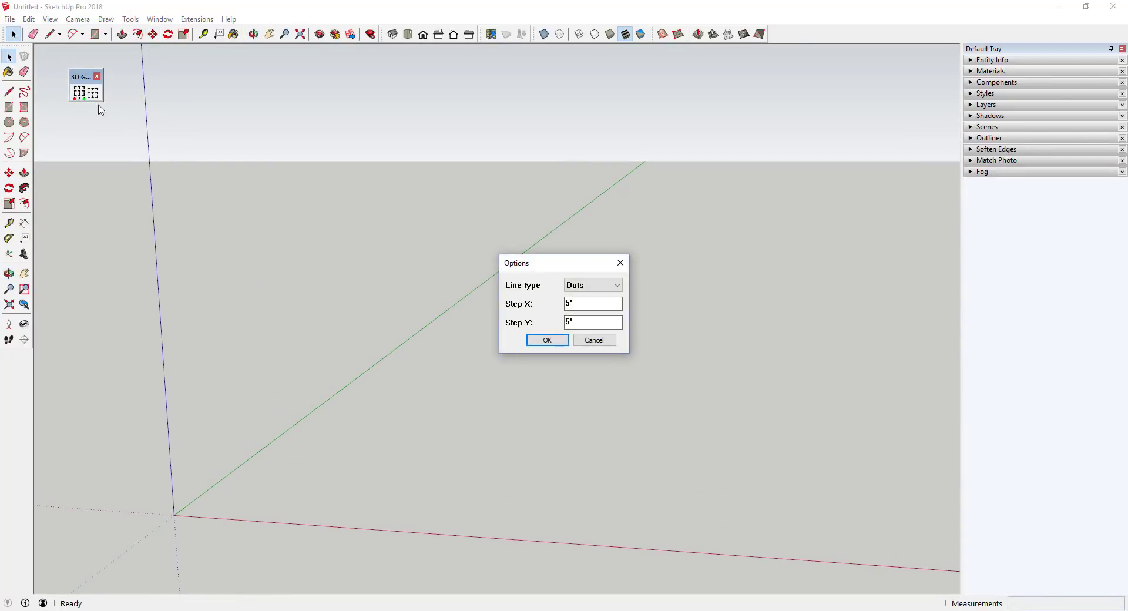
type("10'")
key("Tab")
type("10")
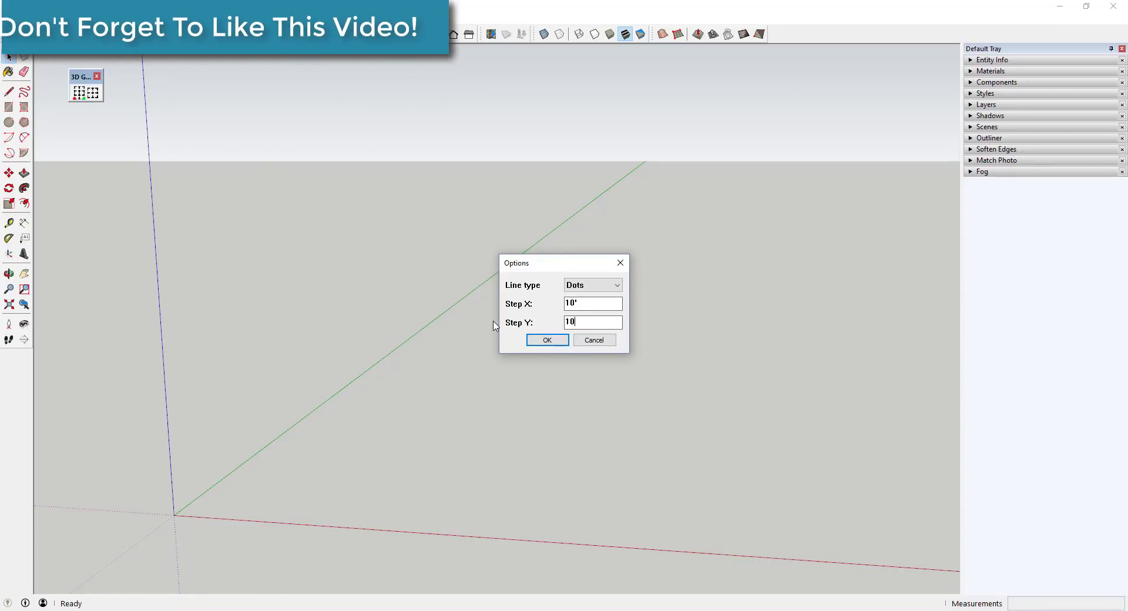
type("'")
left_click(547, 340)
Place the grid from a corner near the origin, about 70' along the green axis, and extend it in the red direction.
left_click(274, 512)
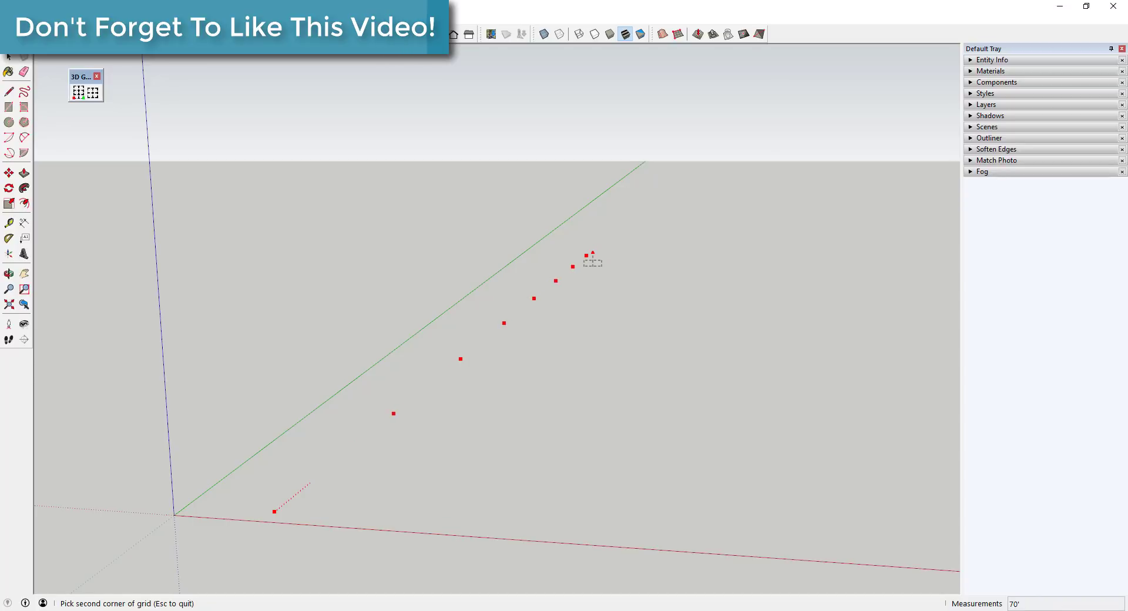
left_click(589, 257)
scroll(649, 302, "down", 5)
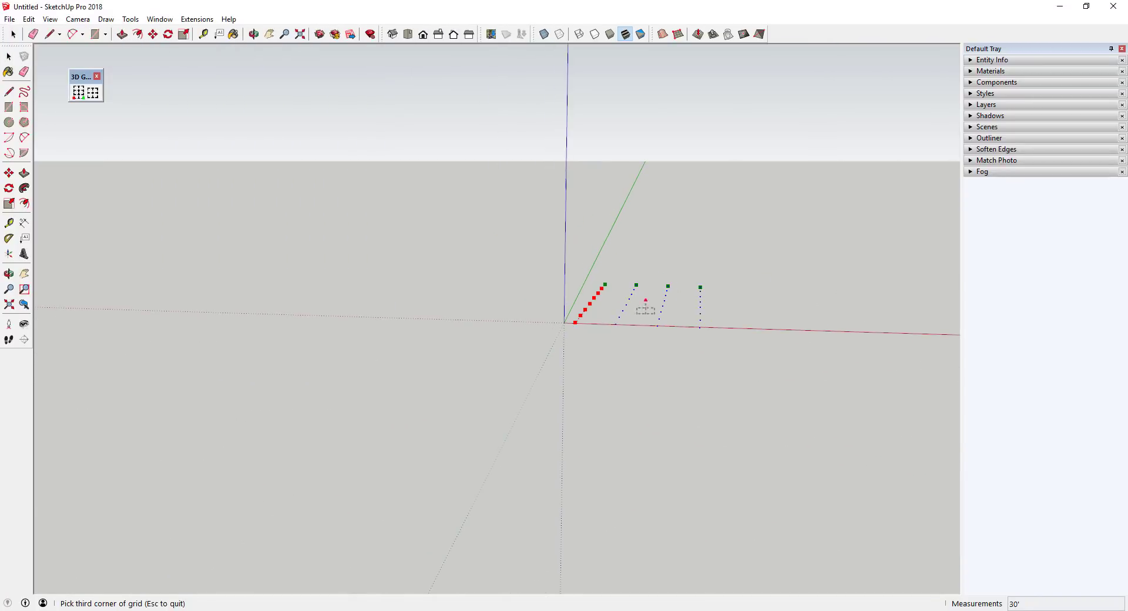
left_click(822, 304)
middle_click_drag(832, 299, 673, 331)
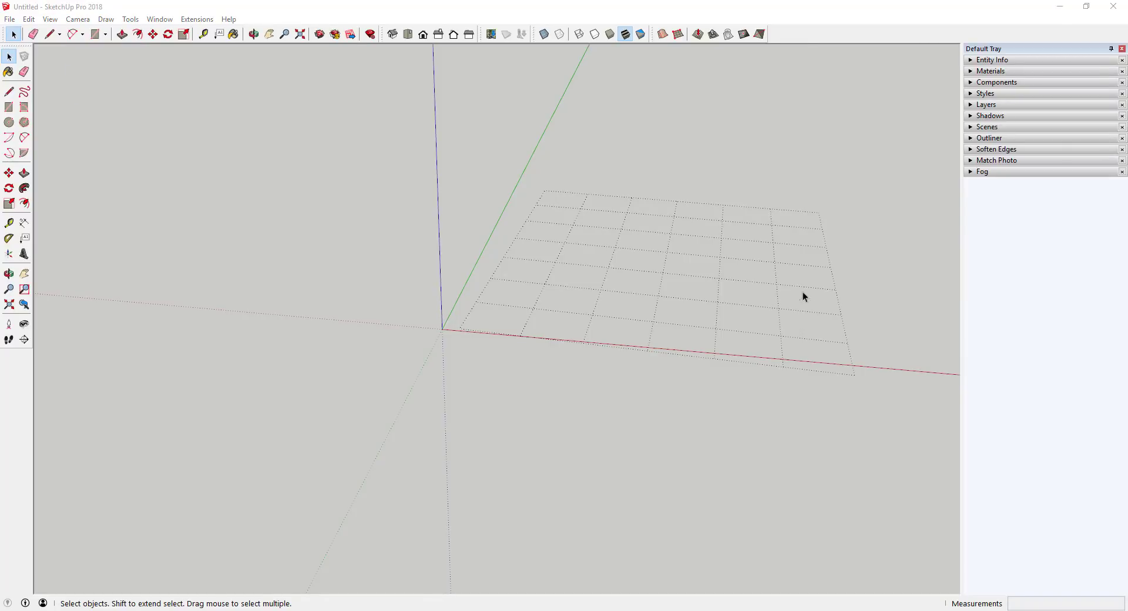
Delete the dotted grid.
left_click(757, 321)
key("Delete")
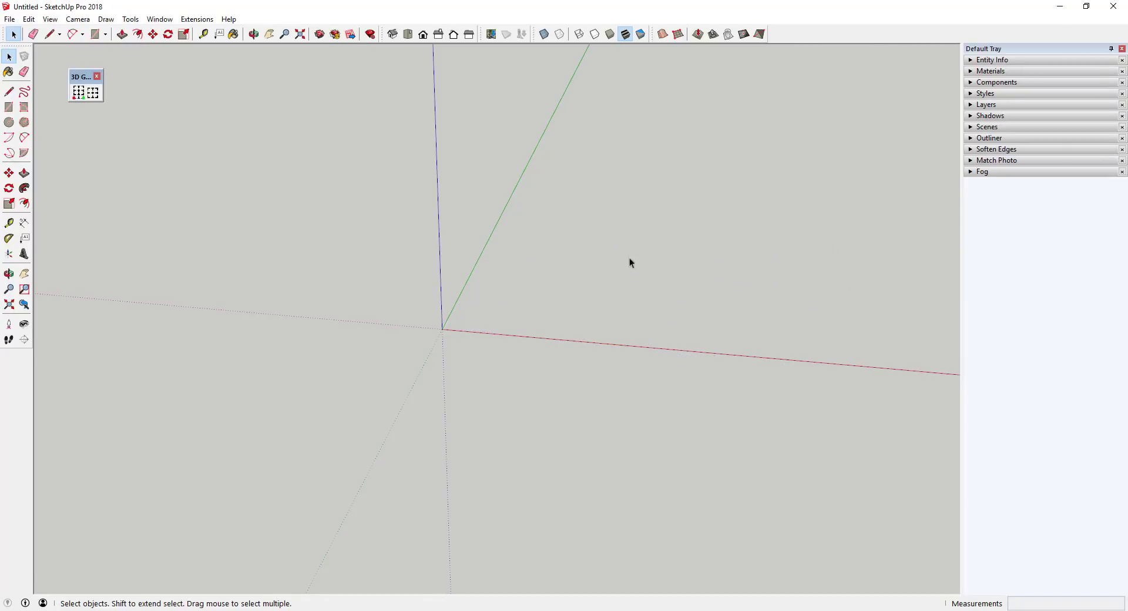
Draw two lines from a point near the origin, one along the green direction and one 100' long along the red direction.
key("l")
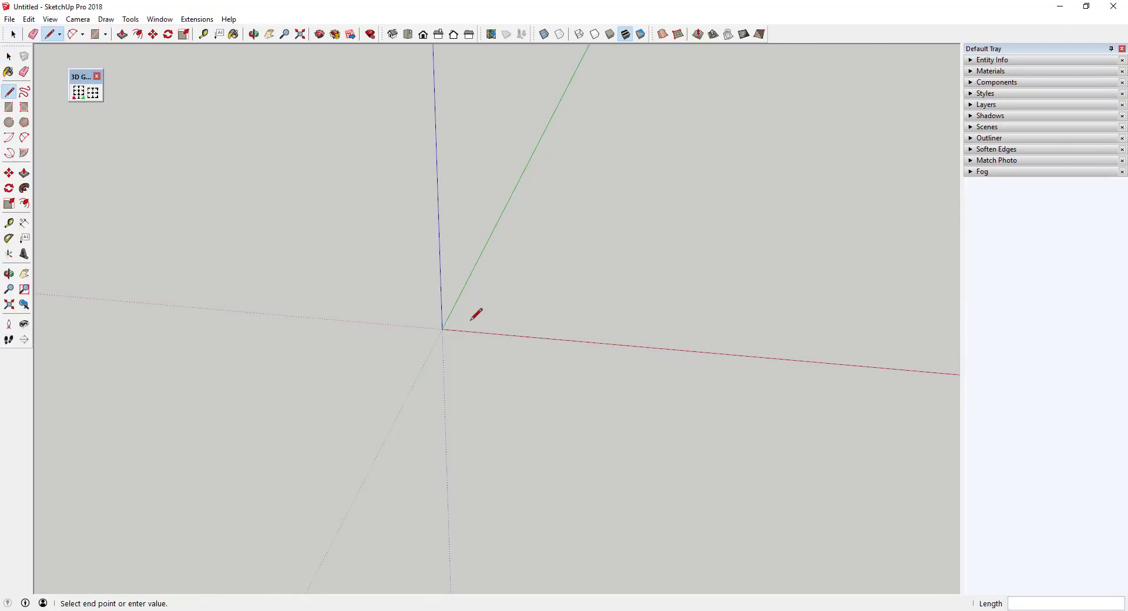
left_click(555, 129)
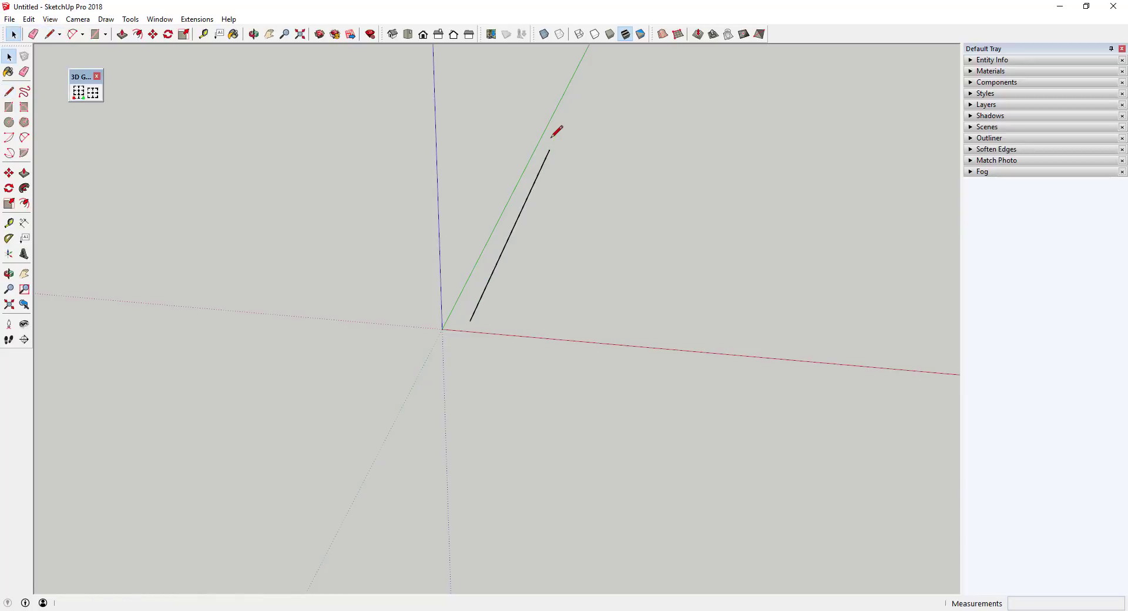
left_click(470, 320)
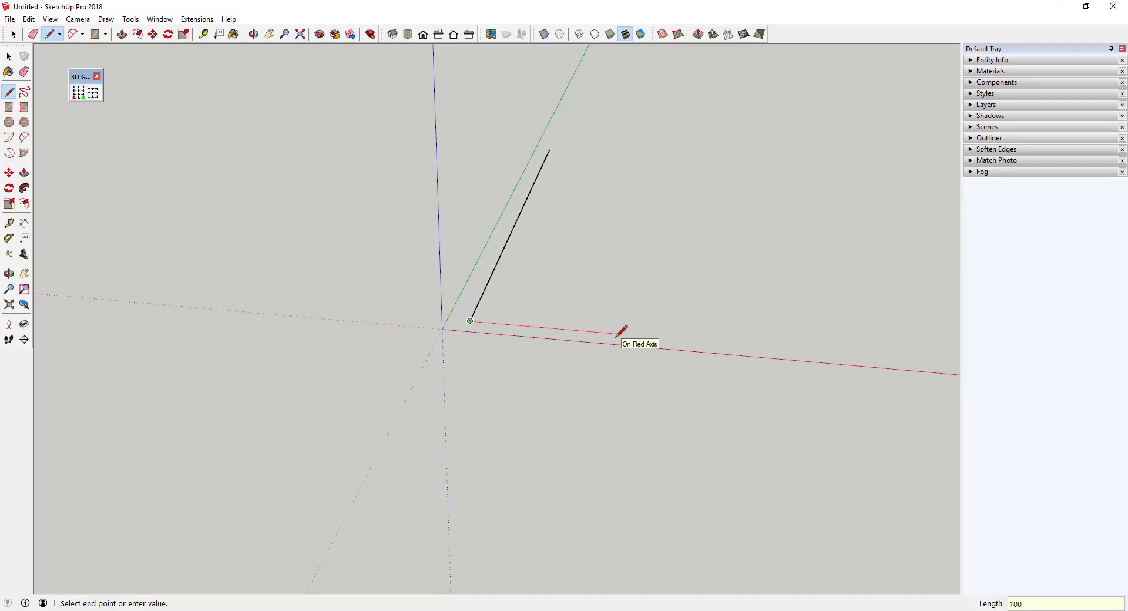
key("Return")
key("space")
middle_click_drag(468, 264, 676, 288)
Create a planar grid with line type Dots and 10' steps, placing its corners by the ends of the two drawn lines.
left_click(79, 93)
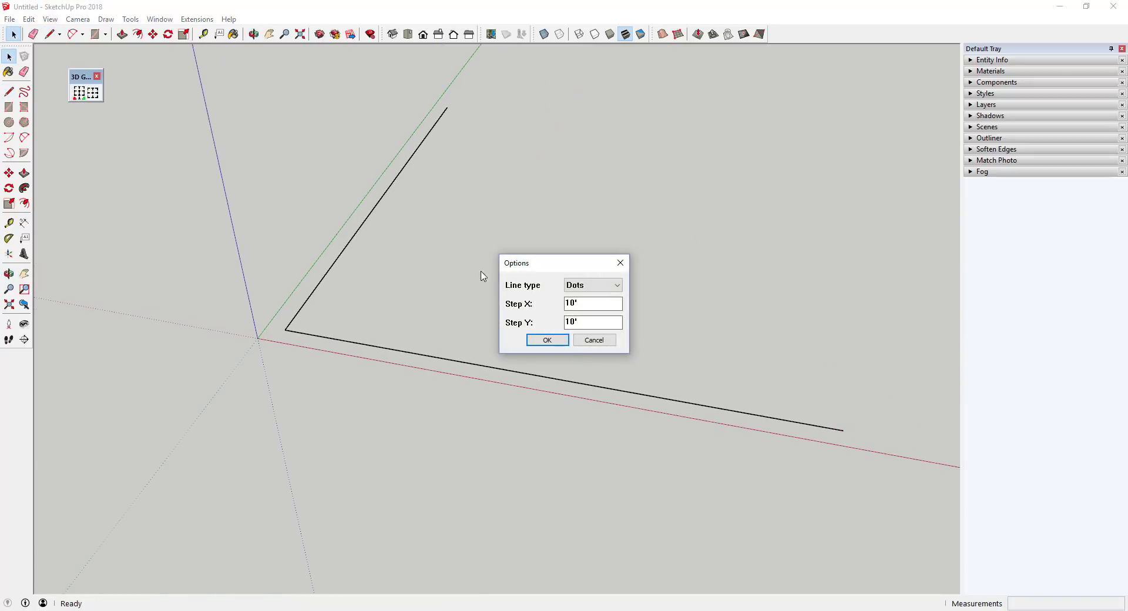
left_click(547, 340)
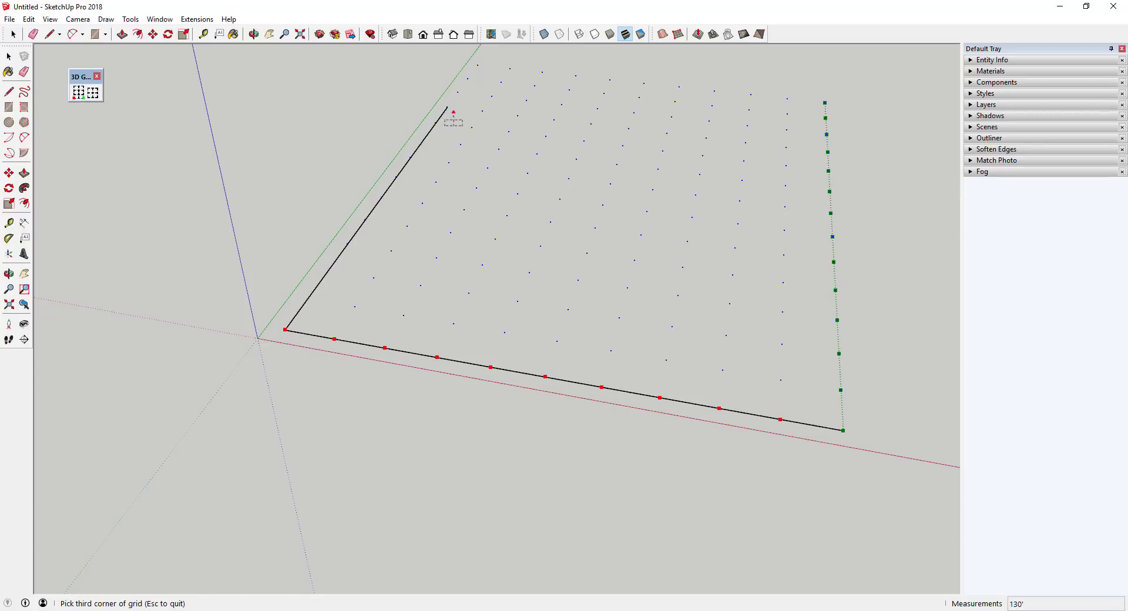
left_click(447, 108)
Delete the two drawn lines along the grid's edges, keeping the dotted grid.
middle_click_drag(491, 148, 774, 188)
scroll(283, 160, "up", 2)
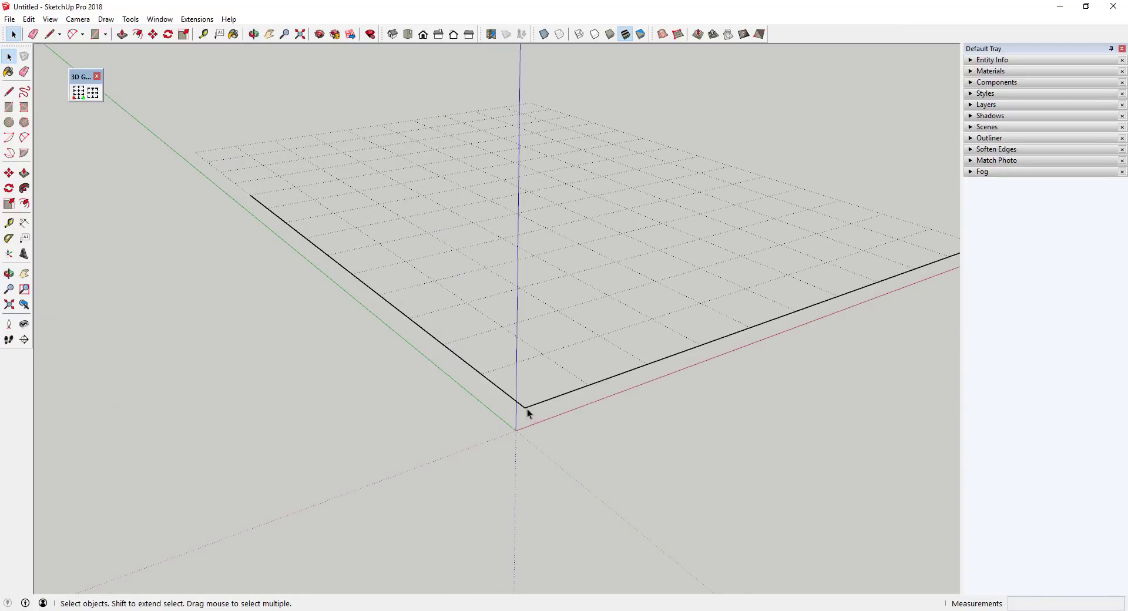
left_click_drag(515, 410, 515, 410)
left_click(540, 354, "shift")
key("Delete")
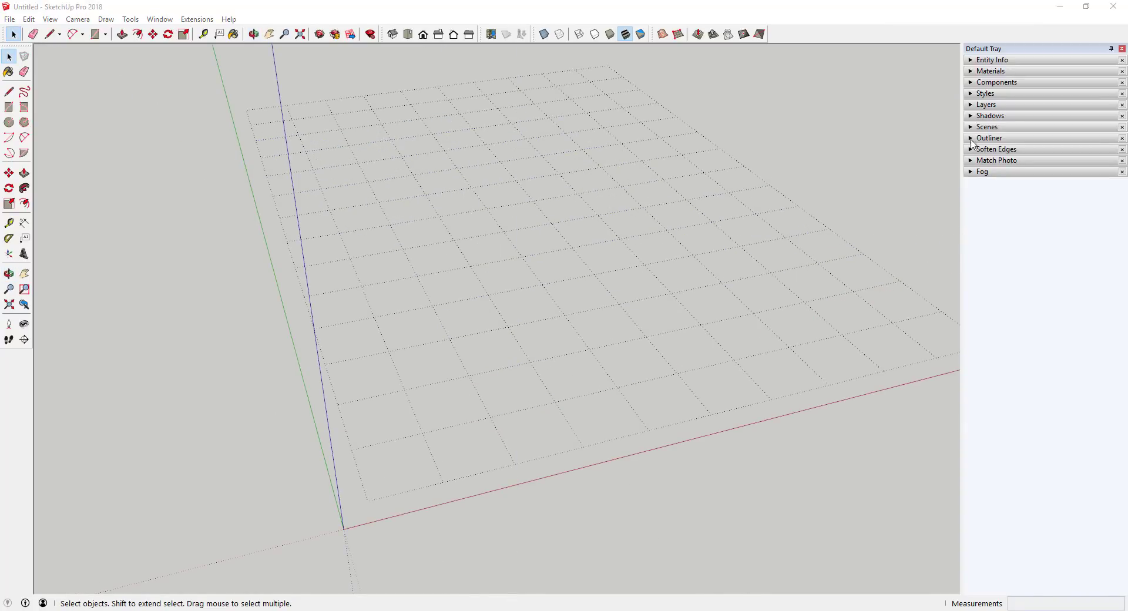
Show the model's object hierarchy, and hide and unhide the 2D grid from it.
left_click(972, 139)
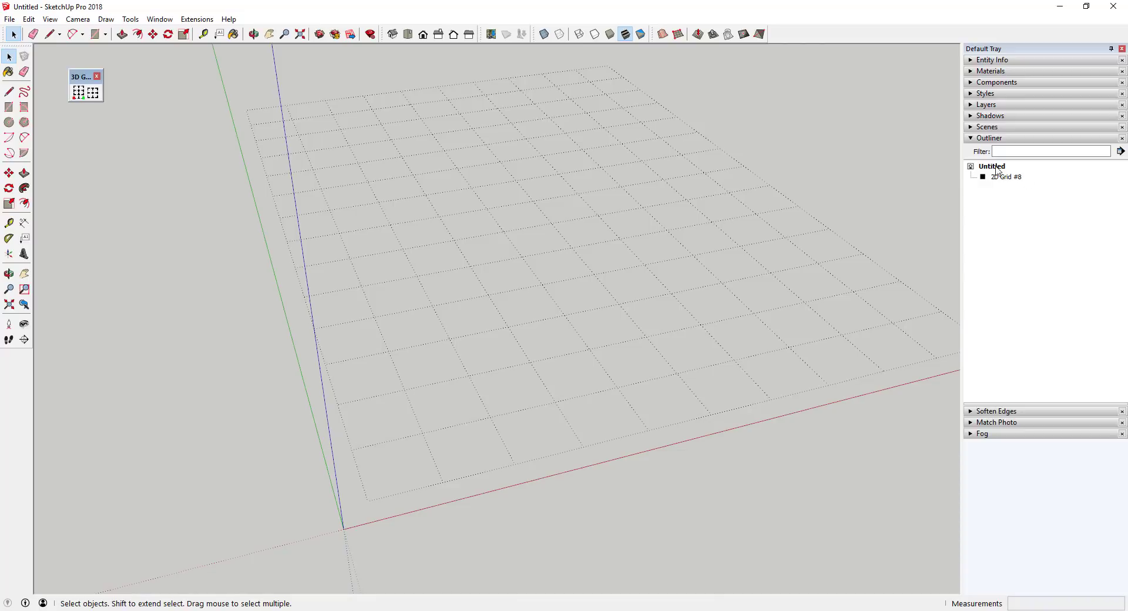
right_click(996, 178)
left_click(1022, 209)
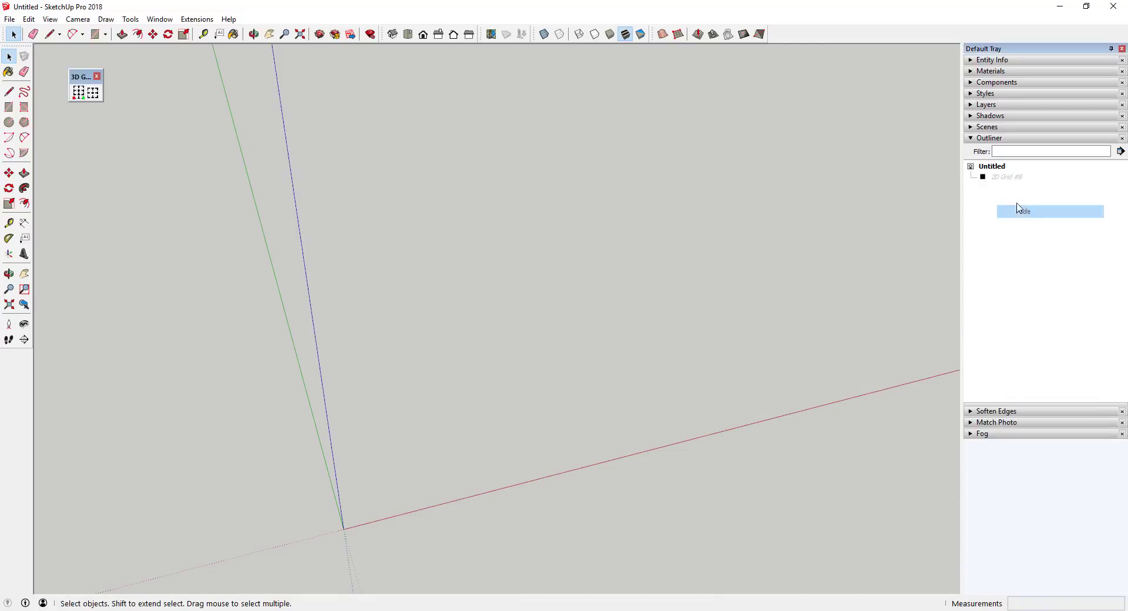
right_click(1002, 179)
left_click(1022, 209)
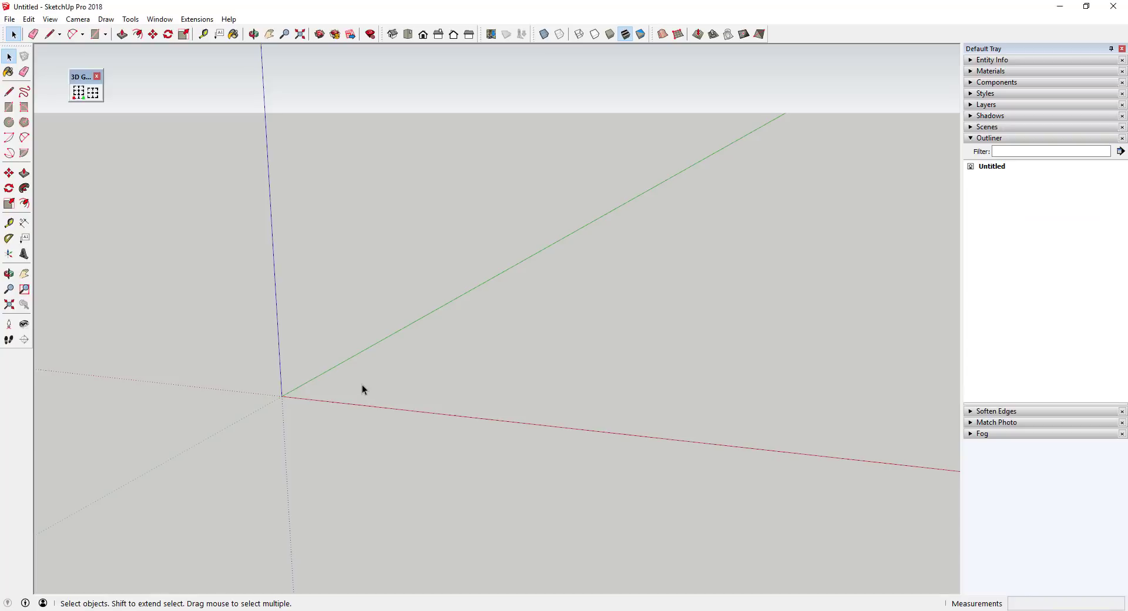
Draw a 250' line along the green direction from a point near the origin.
key("l")
left_click(339, 388)
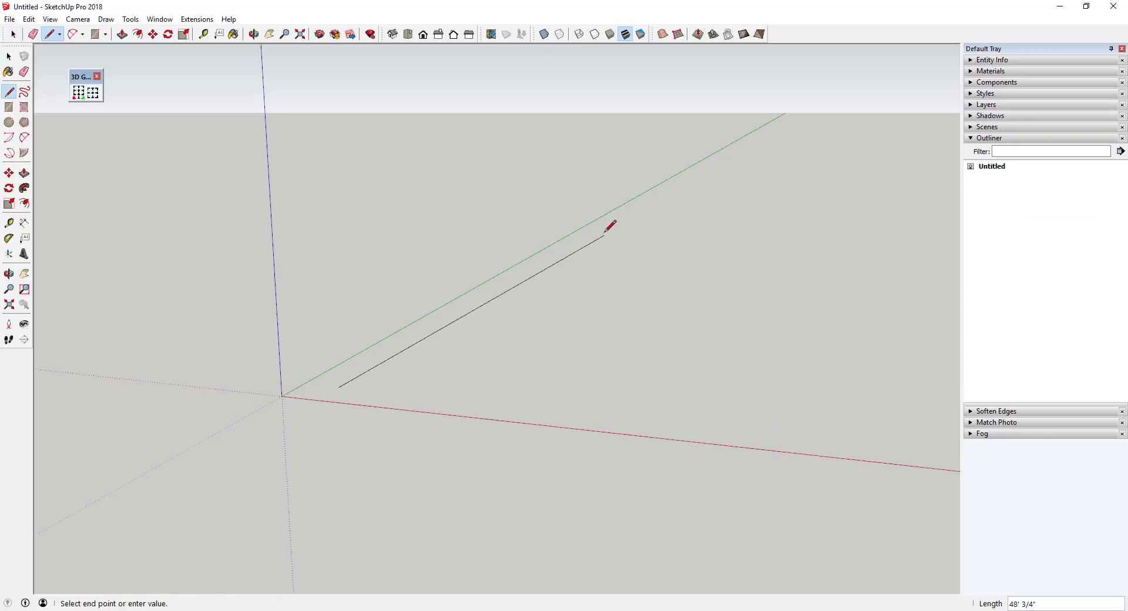
type("250")
key("Return")
key("Escape")
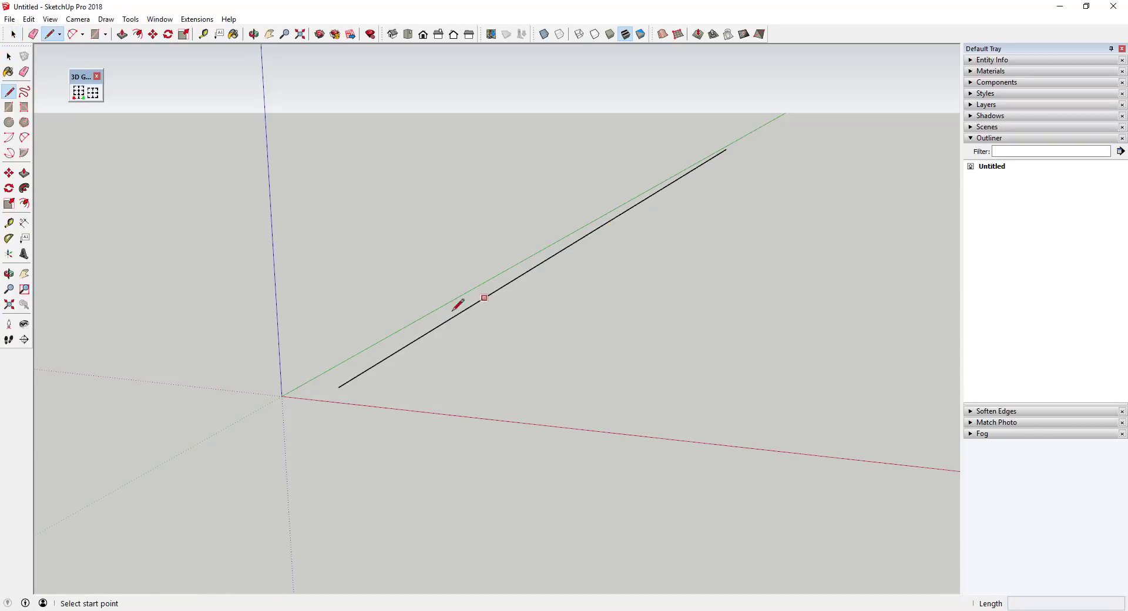
Draw a line along the red direction from the green-direction line's start, and a vertical line up from its far end.
left_click(339, 387)
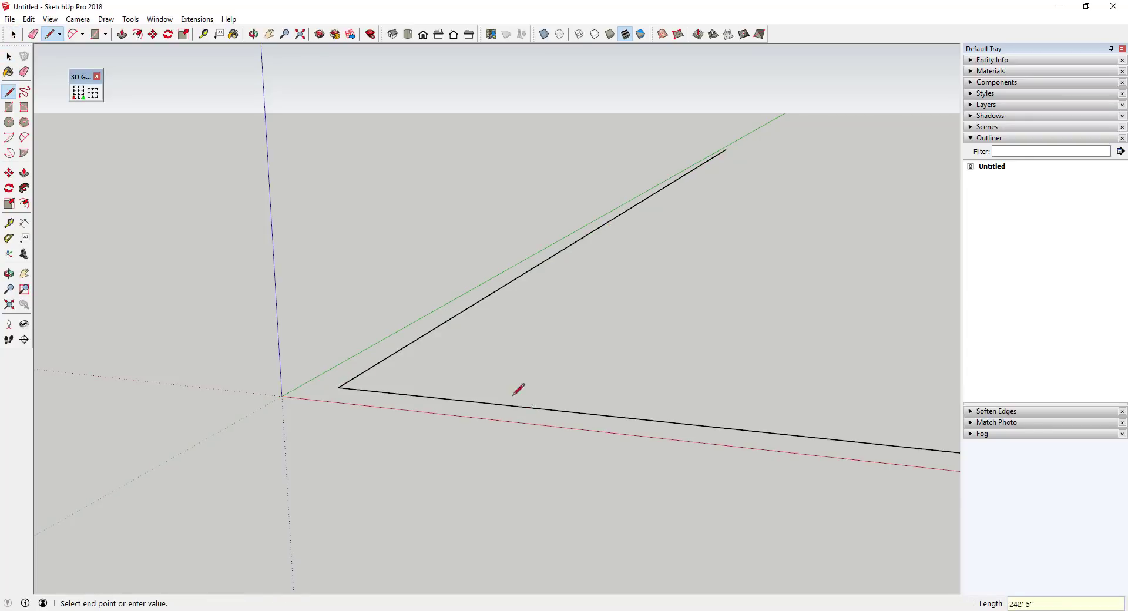
scroll(416, 295, "down", 5)
left_click(786, 339)
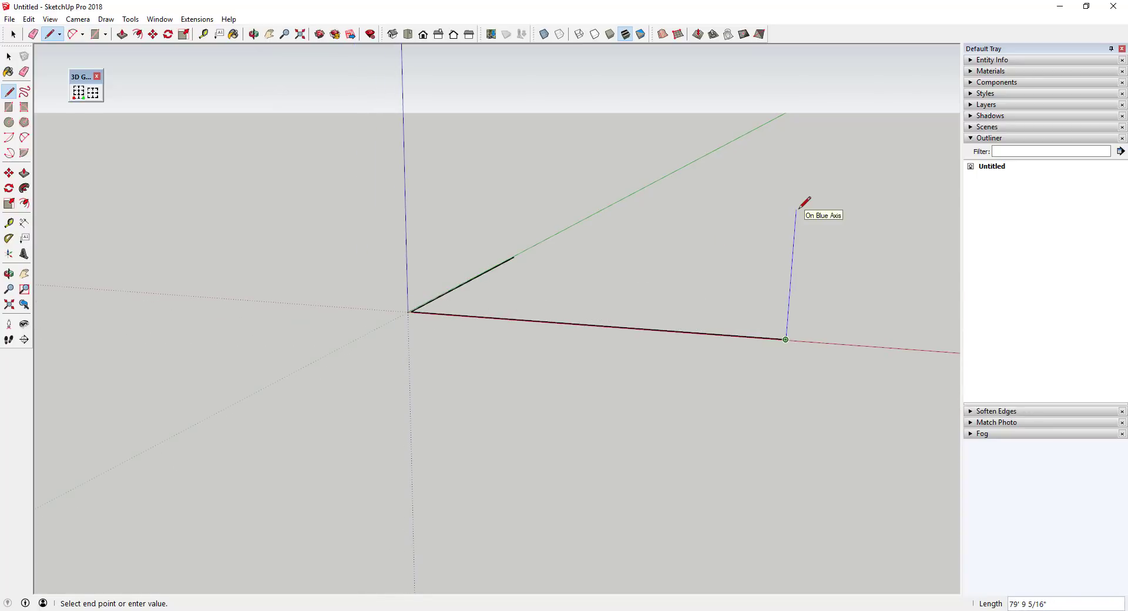
key("space")
Create a 3D grid with Dots, Step X and Y 20' and Step Z 14', spanning the three drawn lines.
middle_click_drag(687, 194, 804, 252)
left_click(94, 93)
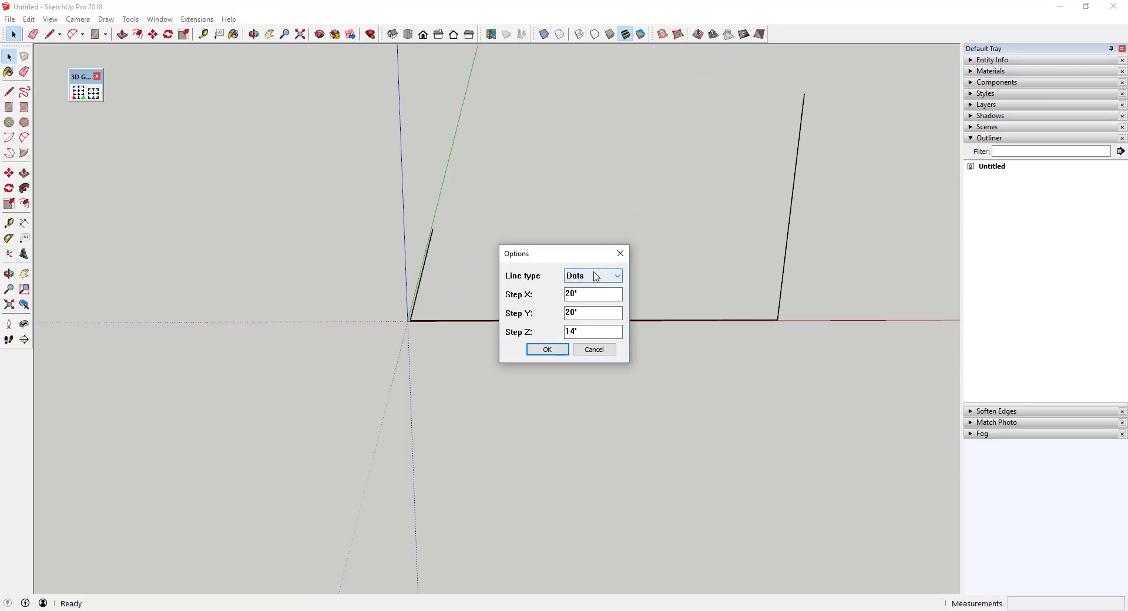
left_click(547, 349)
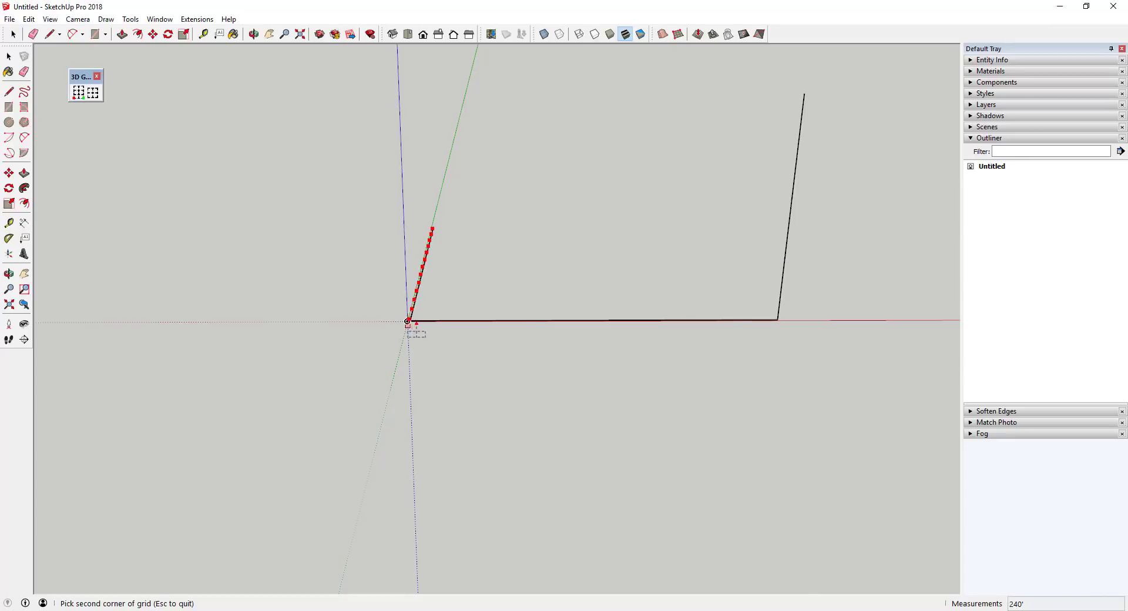
scroll(525, 317, "down", 2)
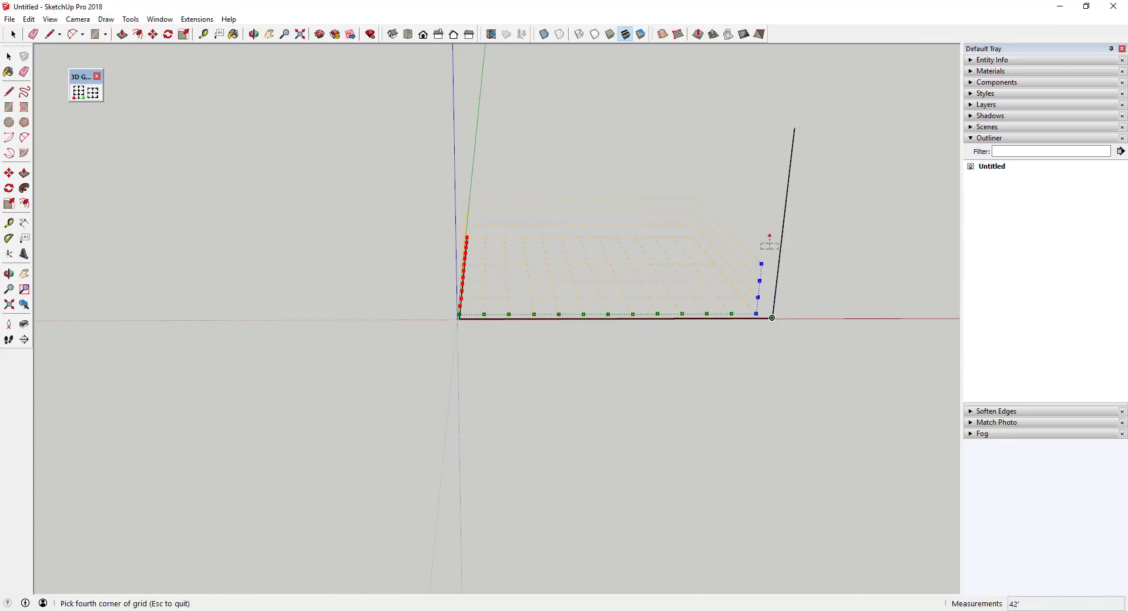
left_click(794, 127)
Expand the 3D grid in the object hierarchy and select its lowest 2D grid level.
middle_click_drag(619, 260, 502, 232)
scroll(502, 232, "down", 2)
scroll(601, 241, "up", 3)
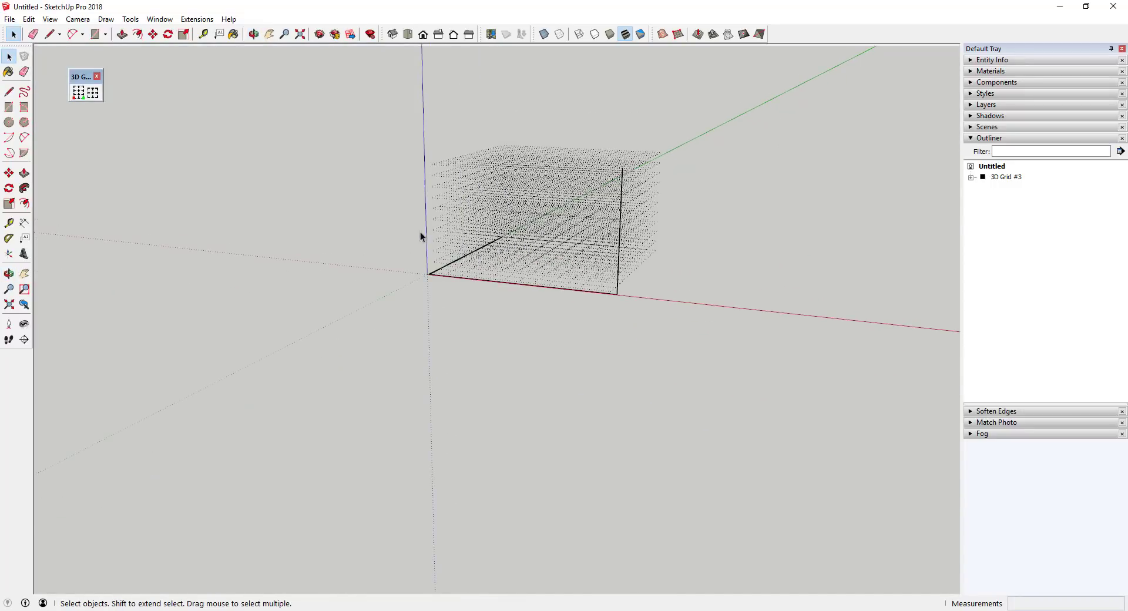
scroll(795, 141, "up", 2)
left_click(1000, 177)
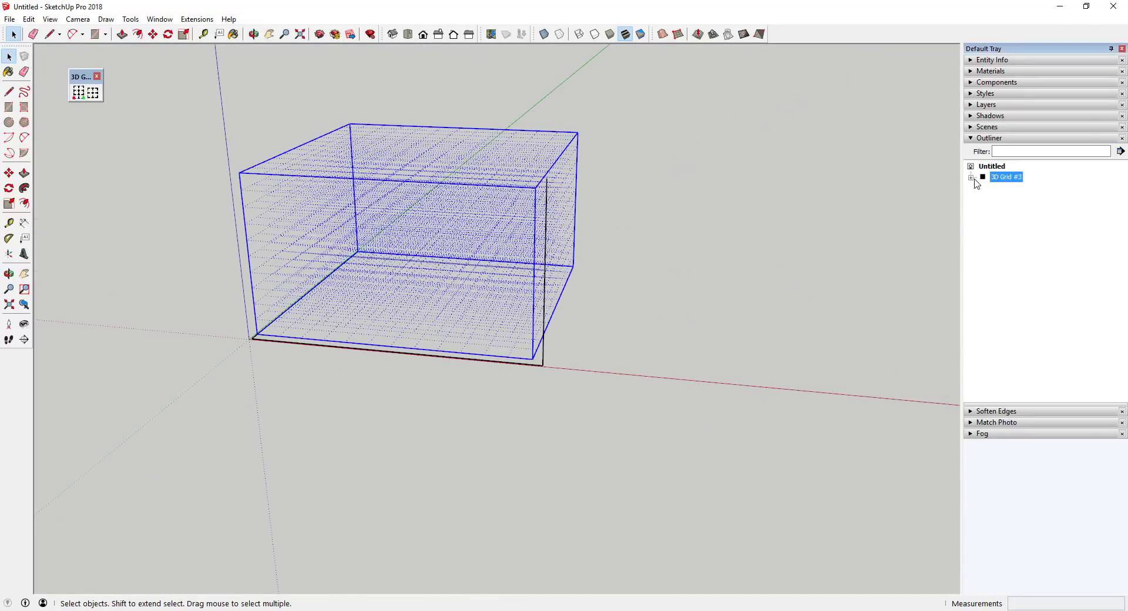
left_click(971, 178)
left_click(1015, 187)
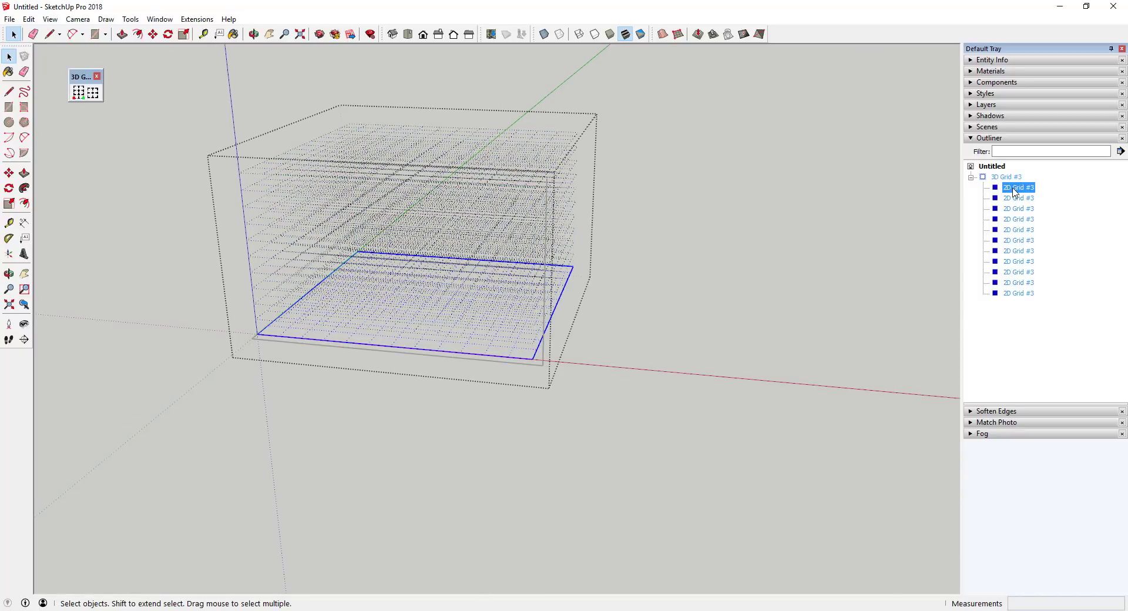
Rename the three lowest 2D grid levels L1, L2 and L3 from the bottom up.
right_click(1014, 190)
left_click(1063, 509)
right_click(1024, 191)
left_click(1043, 502)
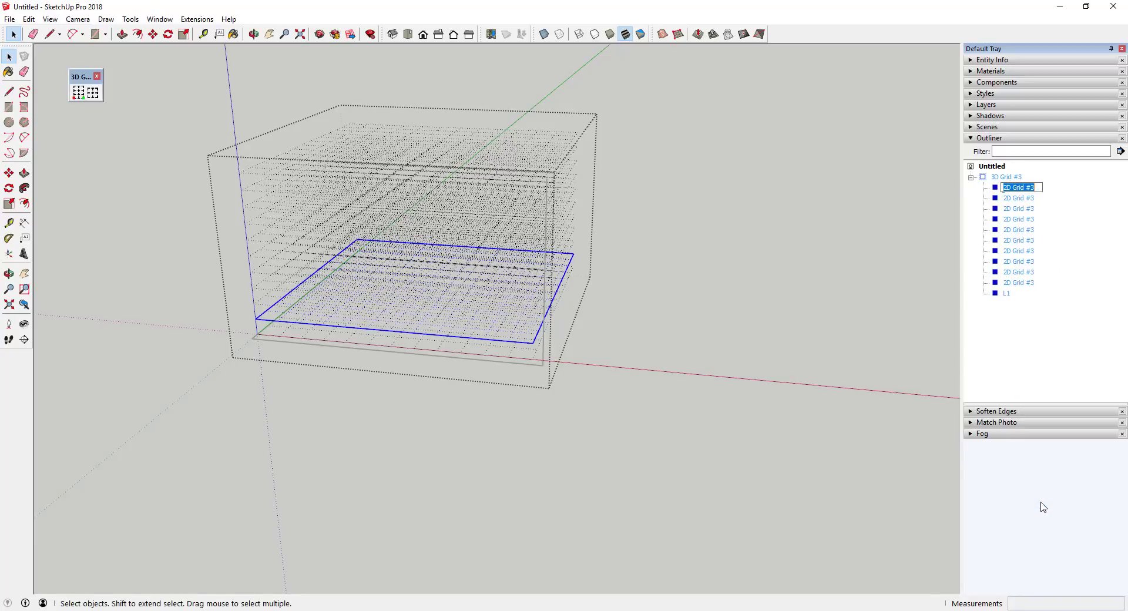
type("L2")
key("Return")
right_click(1018, 189)
left_click(1050, 507)
type("L3")
key("Return")
Rename the remaining 2D grid levels L4 through L11, continuing upward.
right_click(1018, 189)
left_click(1049, 507)
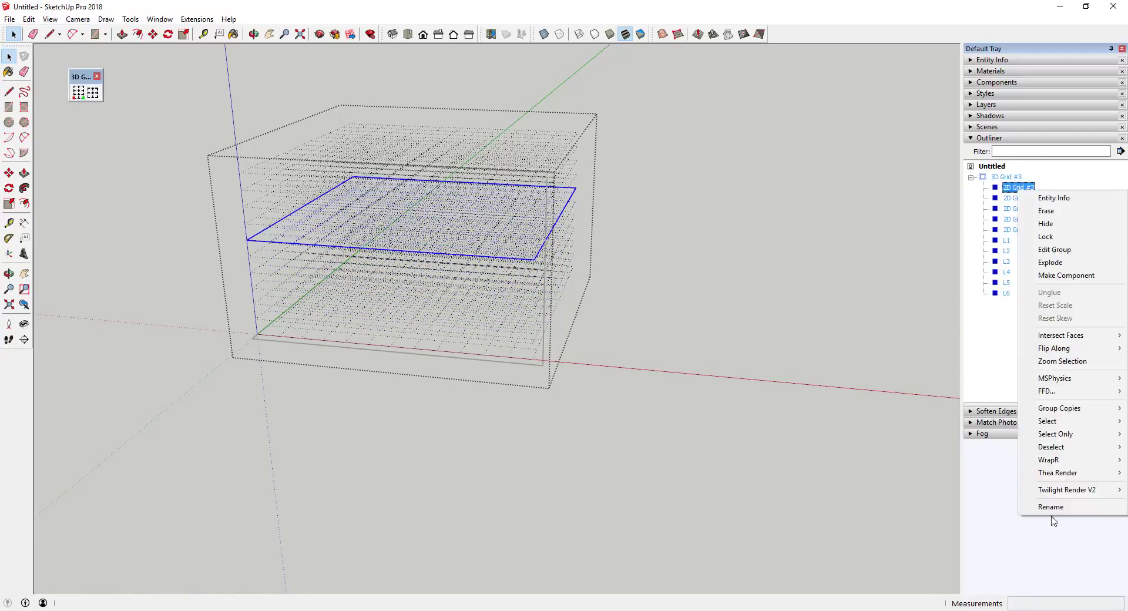
left_click(1050, 506)
type("L7")
key("Return")
right_click(1018, 189)
left_click(1043, 504)
type("L8")
key("Return")
right_click(1018, 190)
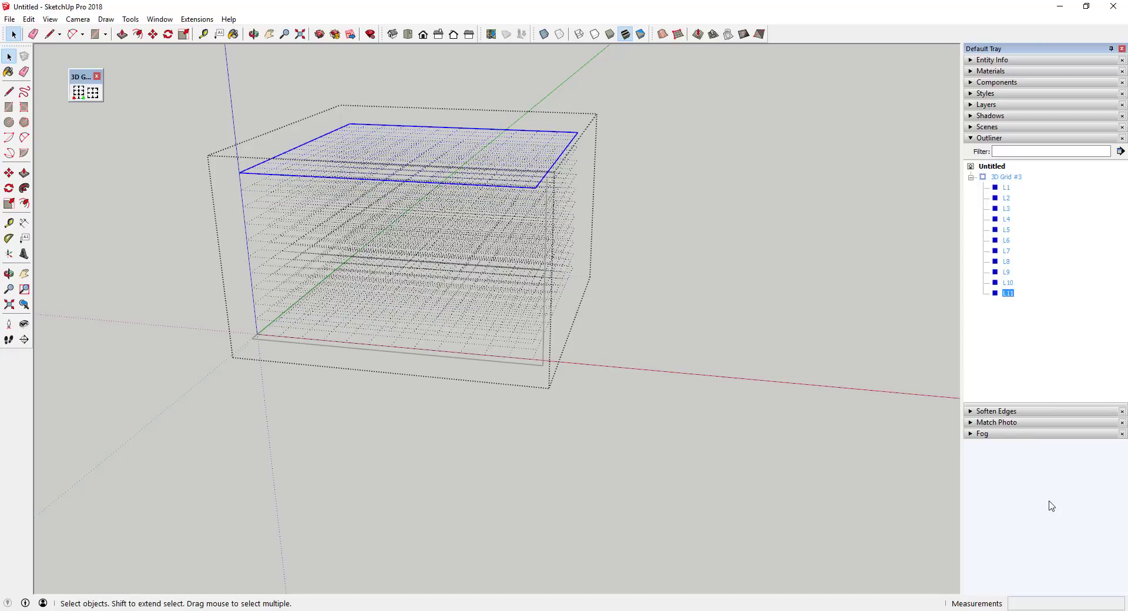
Hide grid levels L1 and L2.
left_click(1007, 208)
left_click(1006, 186)
left_click(1007, 199)
left_click(1007, 208, "shift")
right_click(1010, 204)
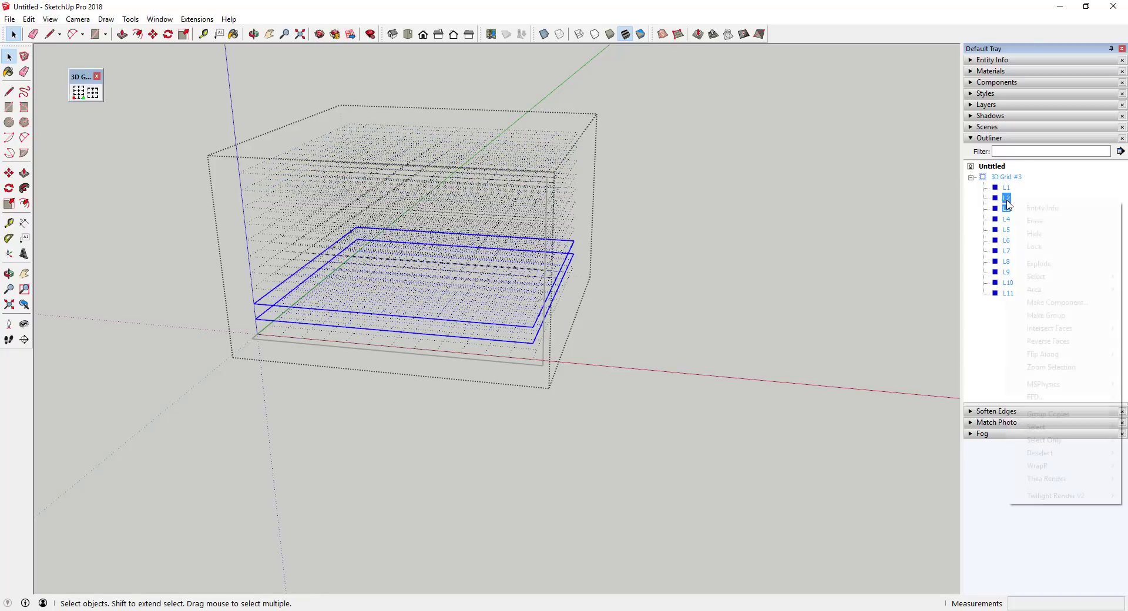
left_click(1006, 188)
left_click(1010, 199, "shift")
right_click(1011, 206)
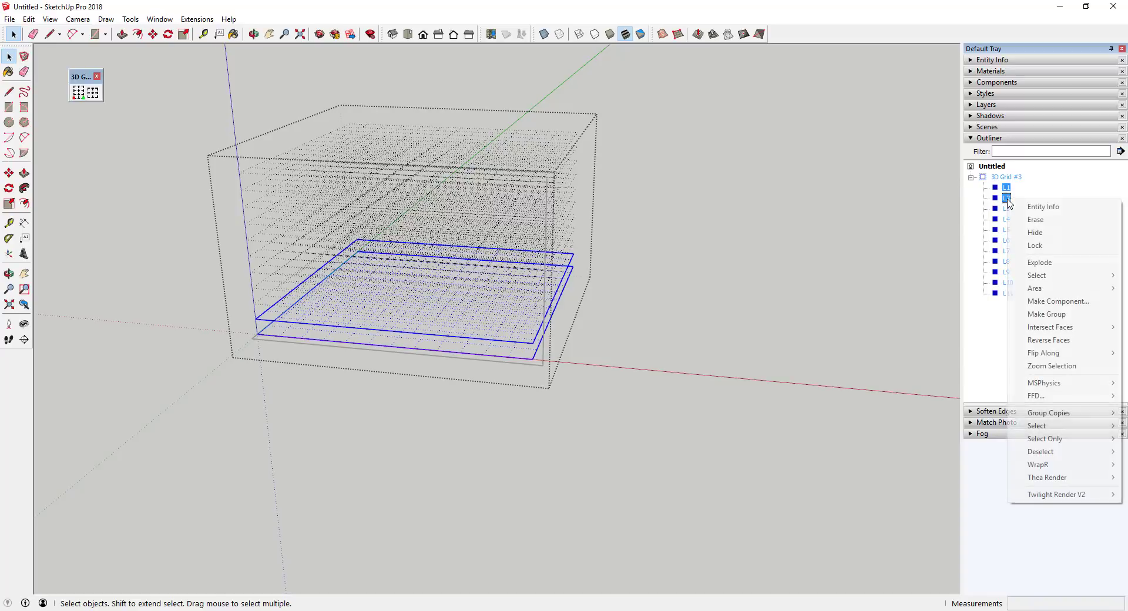
left_click(1025, 231)
Hide grid levels L4 through L11 so that only L3 stays displayed.
left_click(1007, 220)
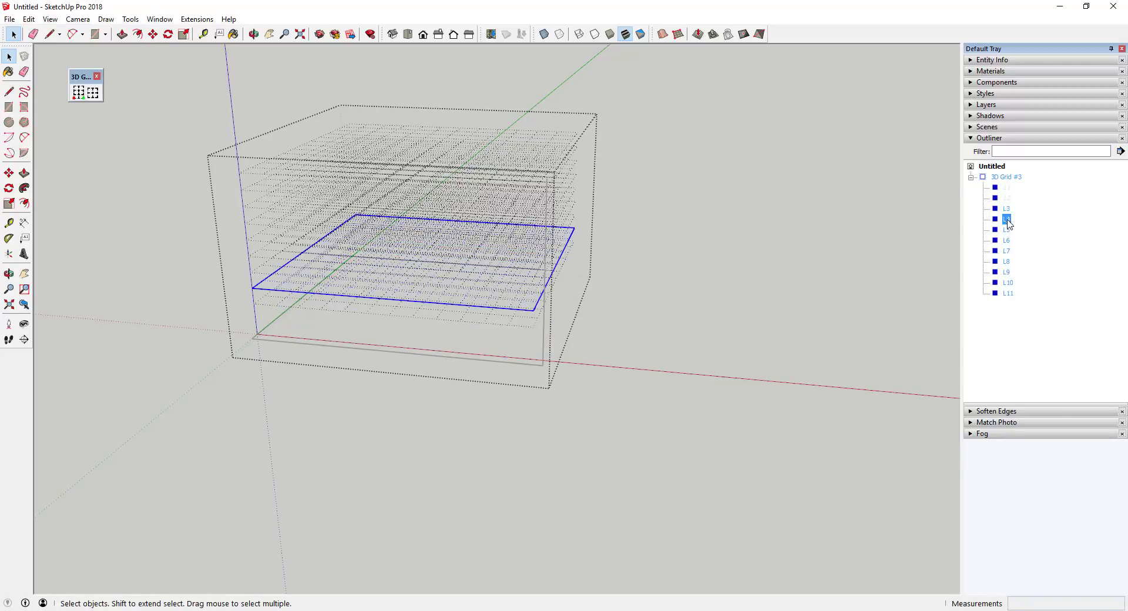
left_click(1008, 293, "shift")
right_click(1009, 293)
left_click(1034, 326)
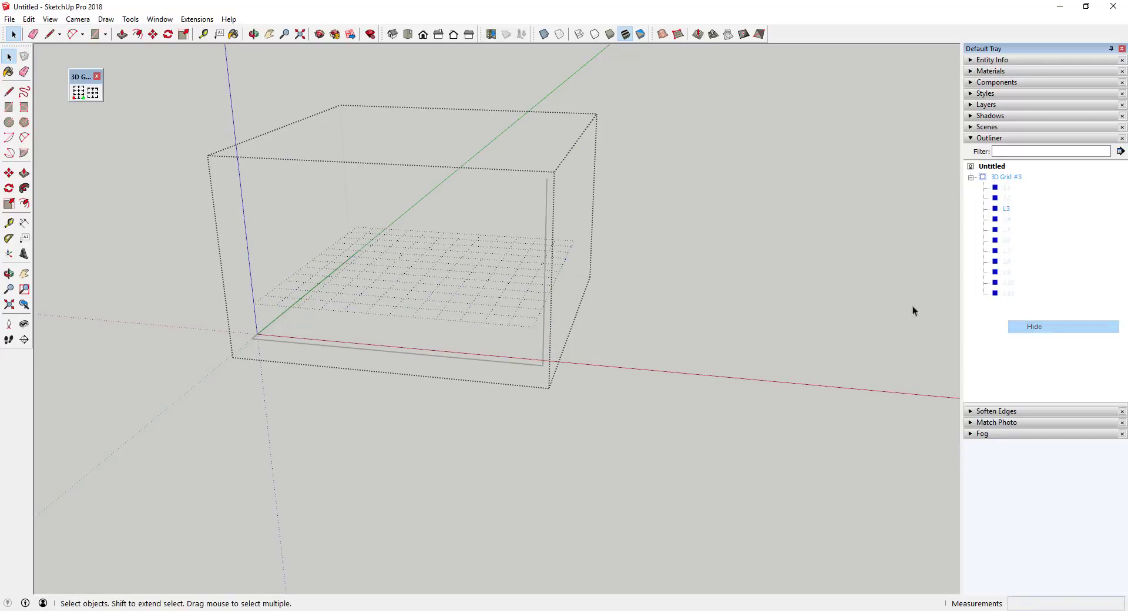
Bring up the available actions for the hidden grid level L4.
scroll(404, 287, "up", 3)
middle_click_drag(404, 287, 429, 261)
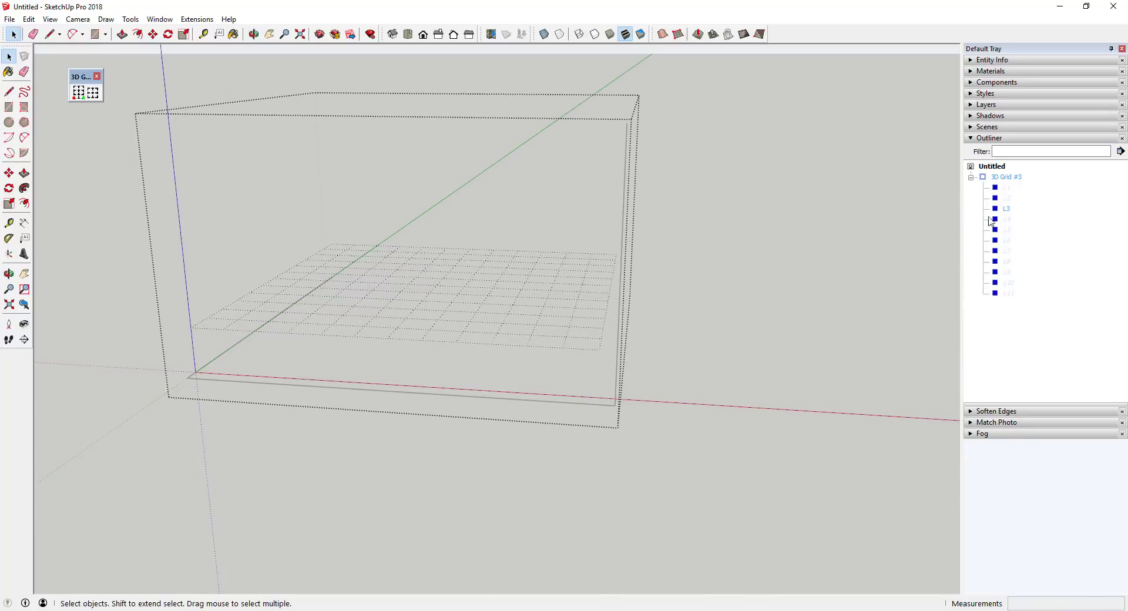
right_click(1007, 219)
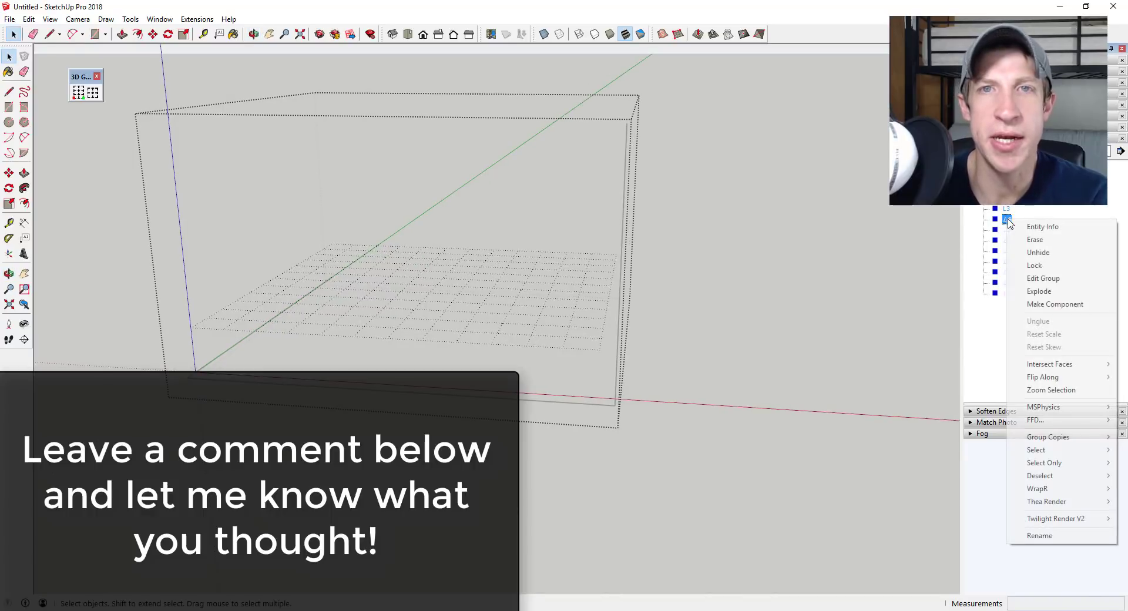